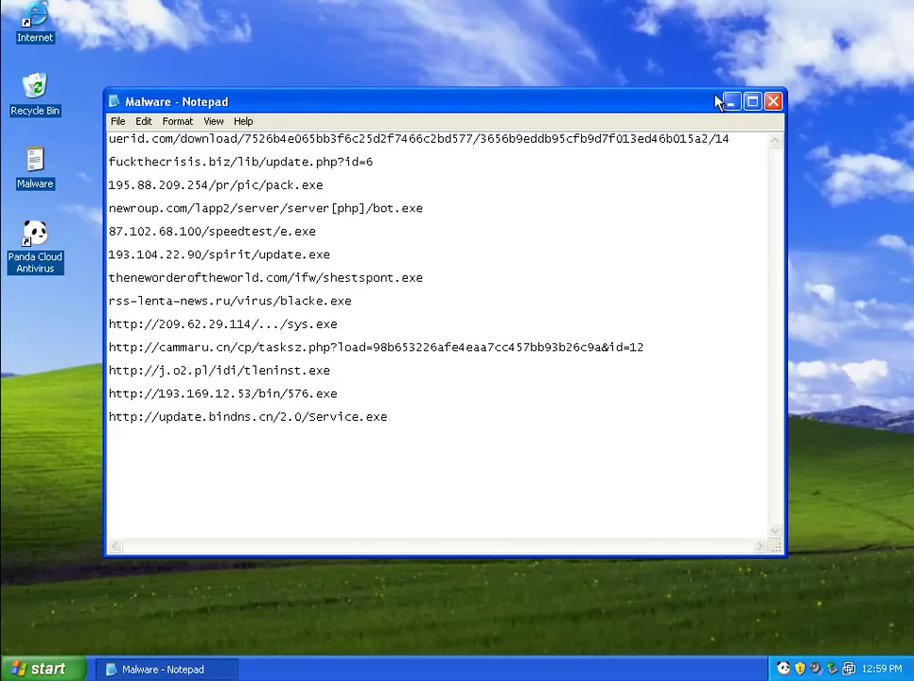
- Look over the links in the Malware text file and the ComboFix and mbam-setup files on the desktop
drag(404, 406, 101, 134)
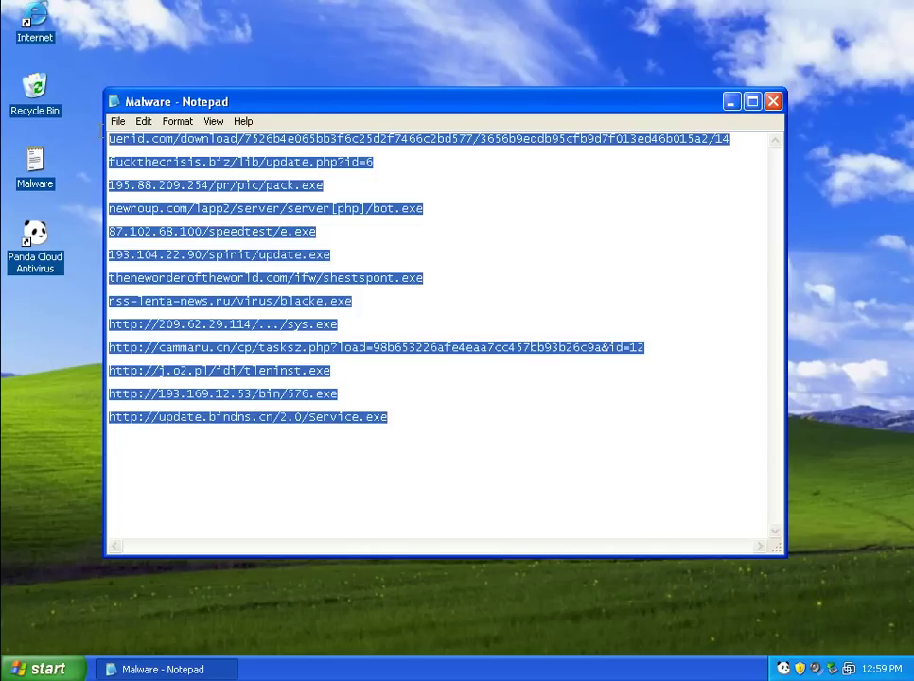
click(281, 280)
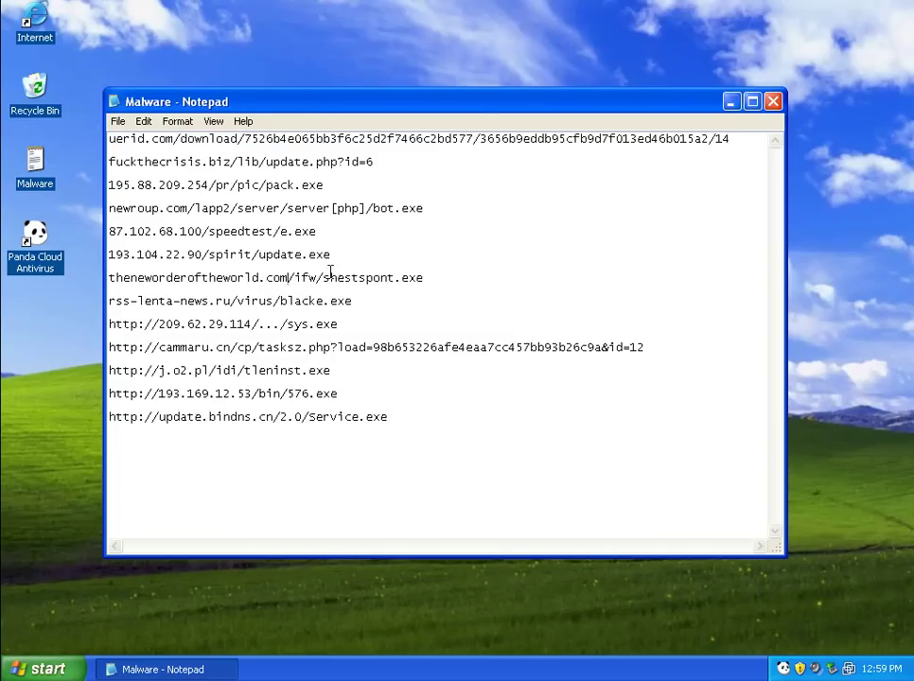
click(731, 102)
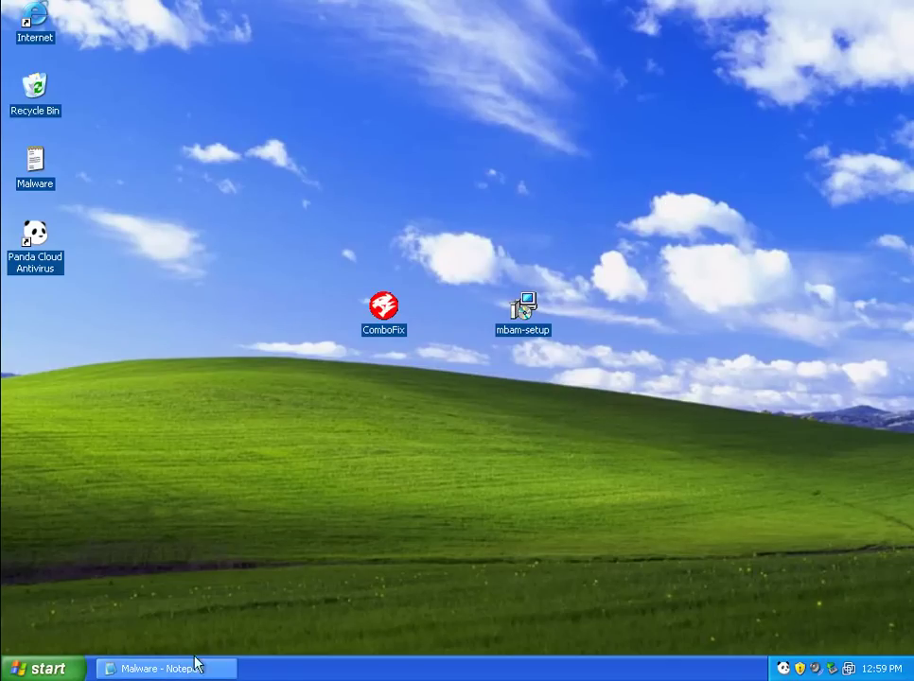
drag(340, 245, 745, 424)
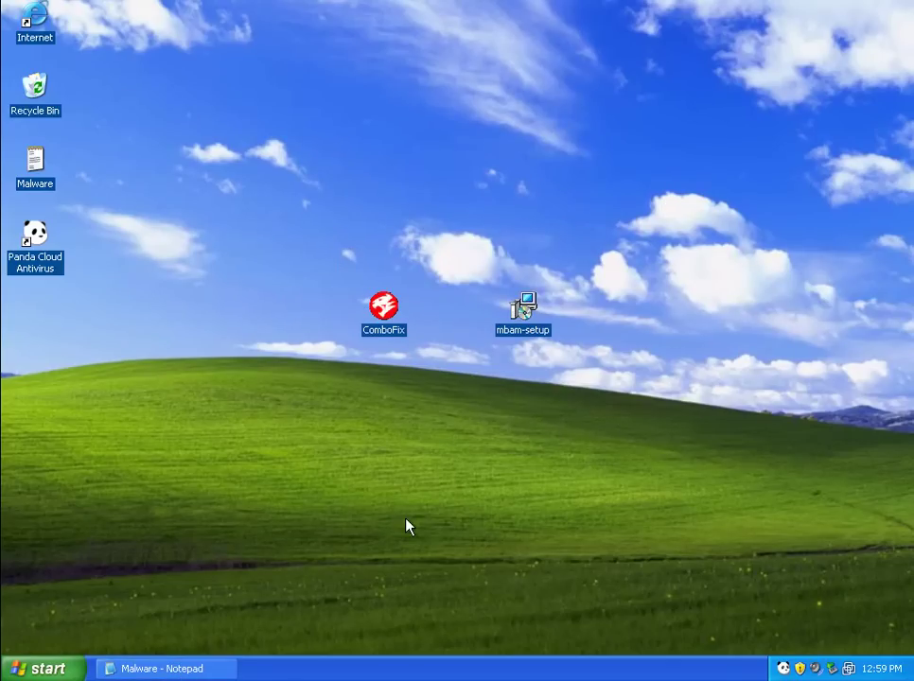
click(183, 670)
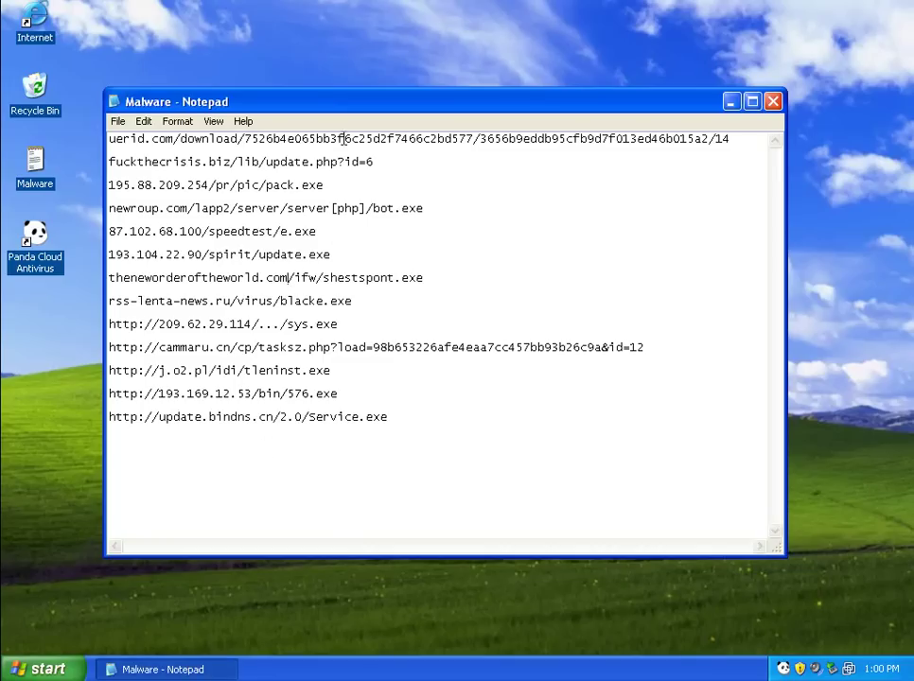
- Open Internet Explorer and copy the first link, on uerid.com, from the Malware text file
double_click(23, 38)
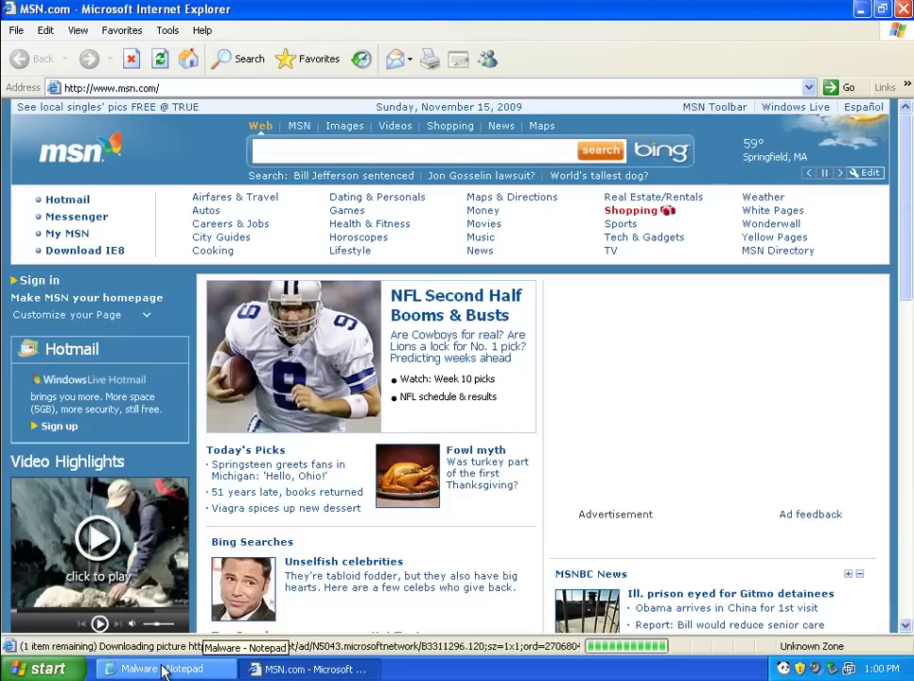
click(154, 670)
key(shift+Up)
key(ctrl+c)
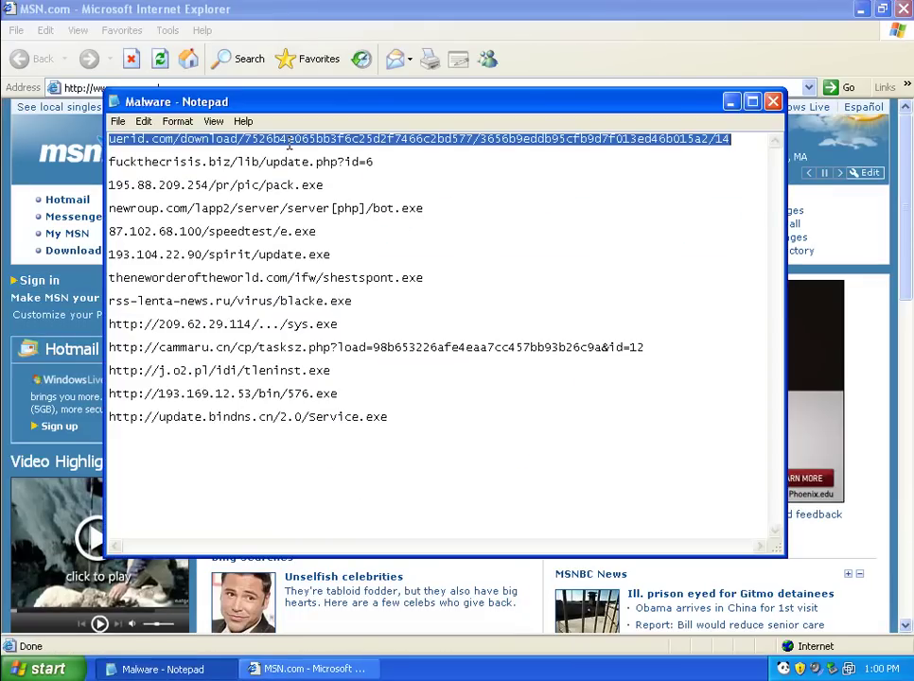
- Load the copied uerid.com link in the browser and run the downloaded setup.exe despite its unverified publisher
click(76, 88)
key(ctrl+v)
key(Return)
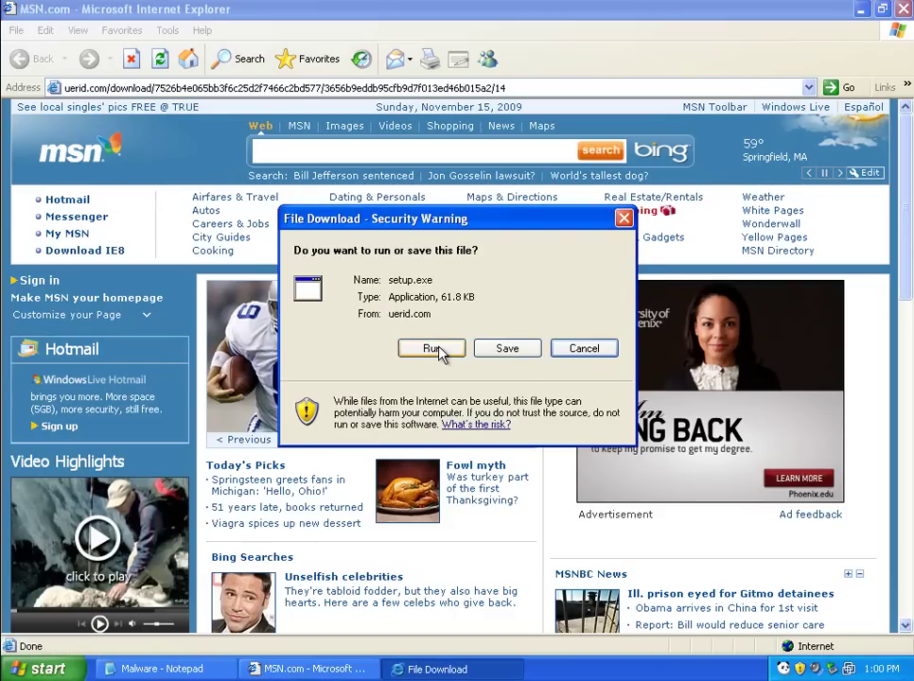
click(435, 350)
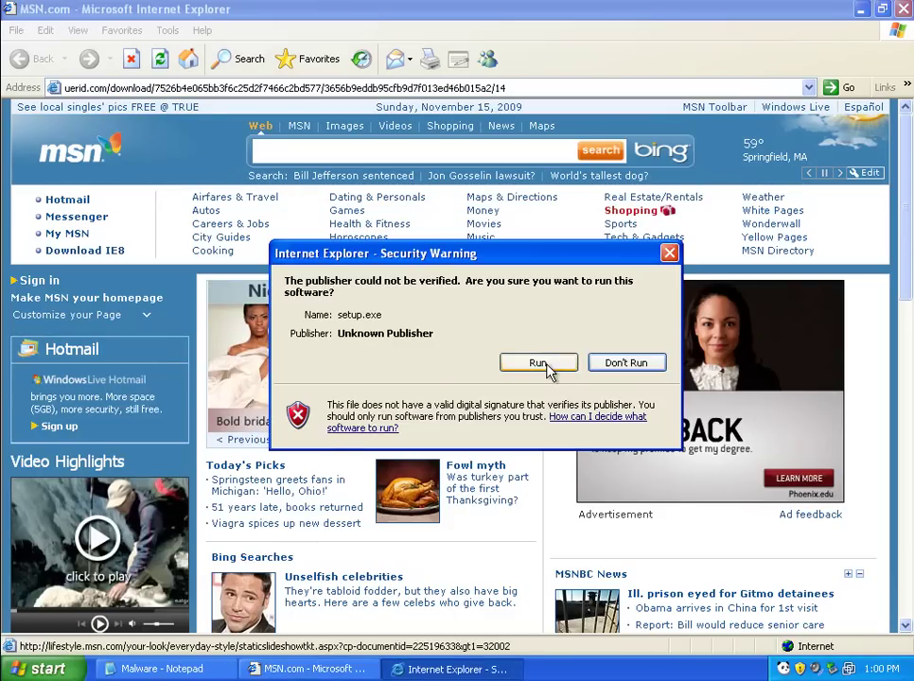
click(539, 363)
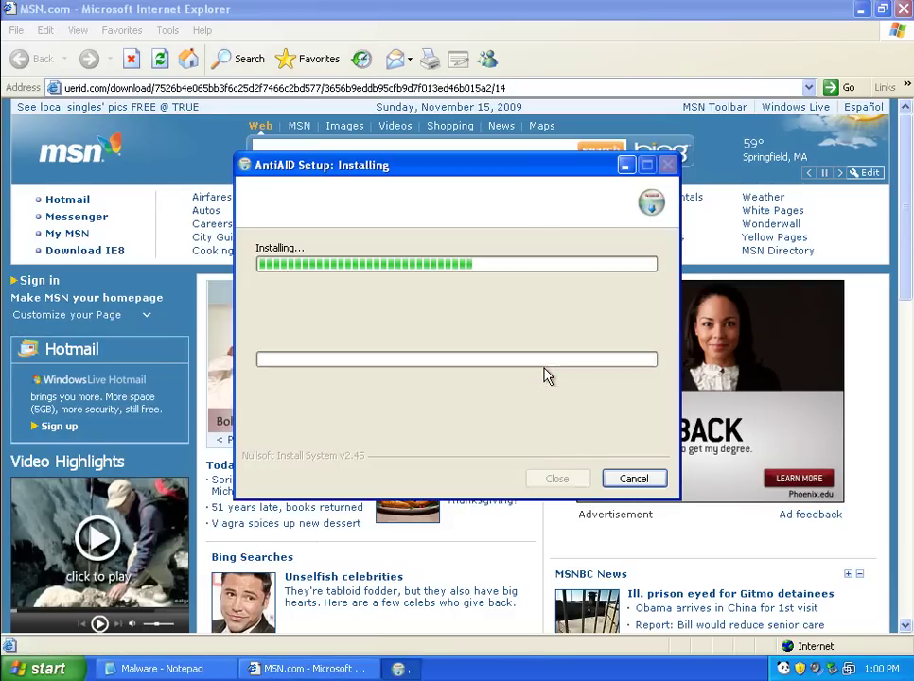
- Copy the second link, fuckthecrisis.biz/lib/update.php?id=6, from the Malware text file and load it in the browser
click(177, 670)
double_click(234, 167)
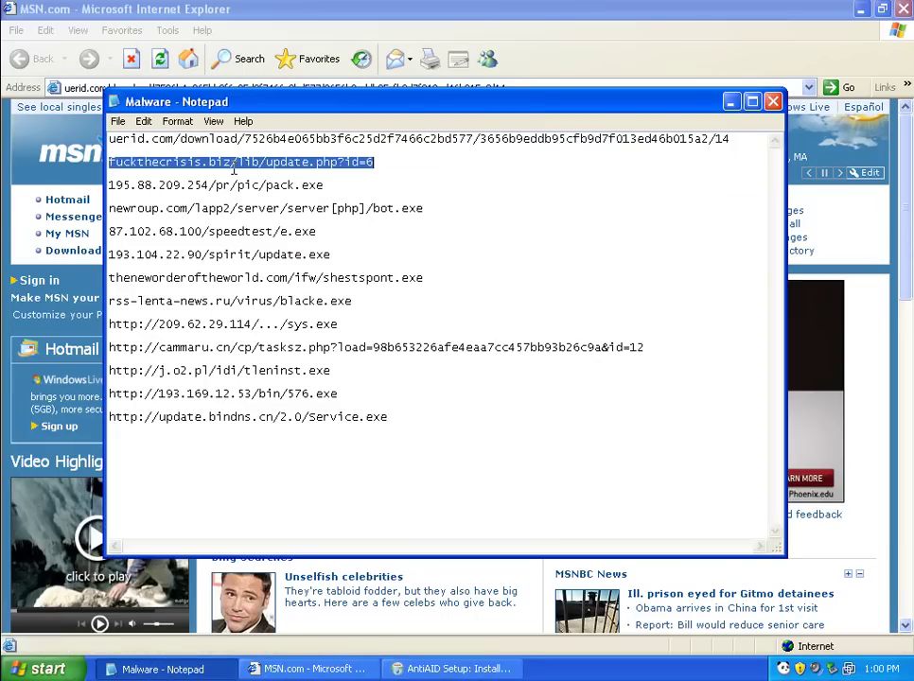
click(341, 670)
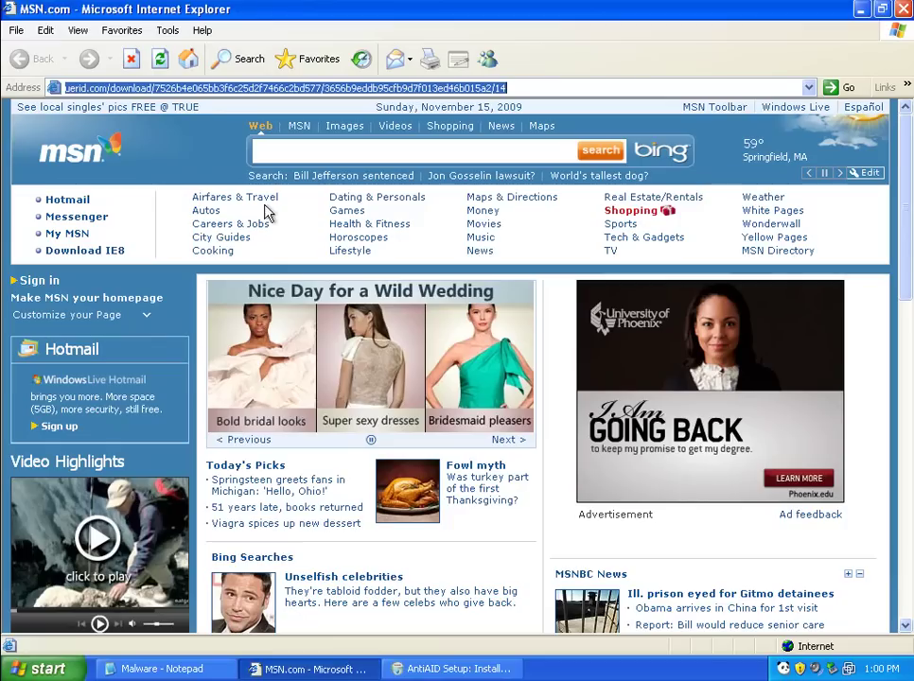
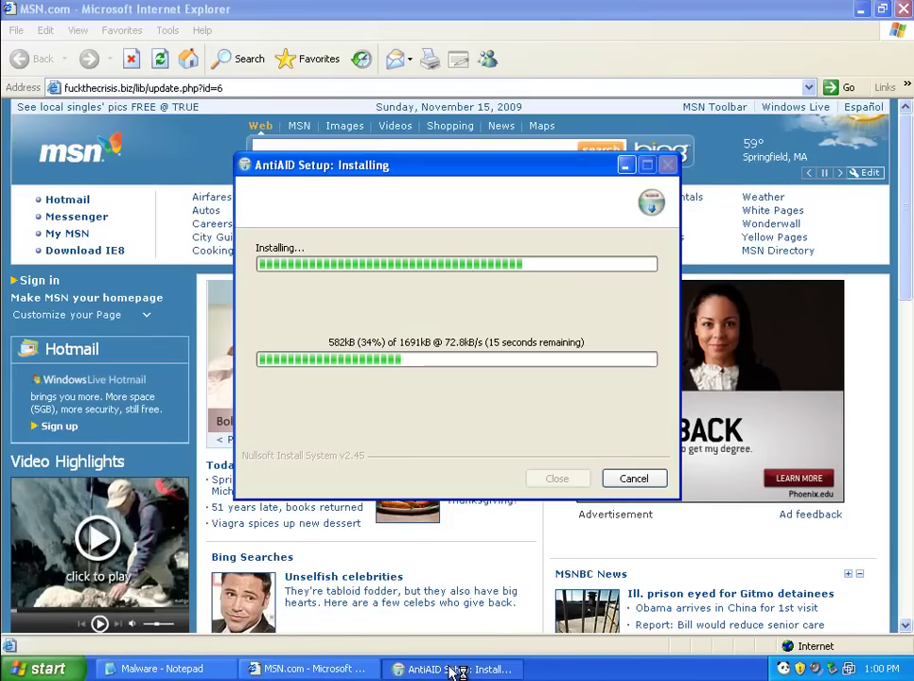
- Copy the link 195.88.209.254/pr/pic/pack.exe from the Malware text file, load it in the browser and run pack.exe
click(199, 673)
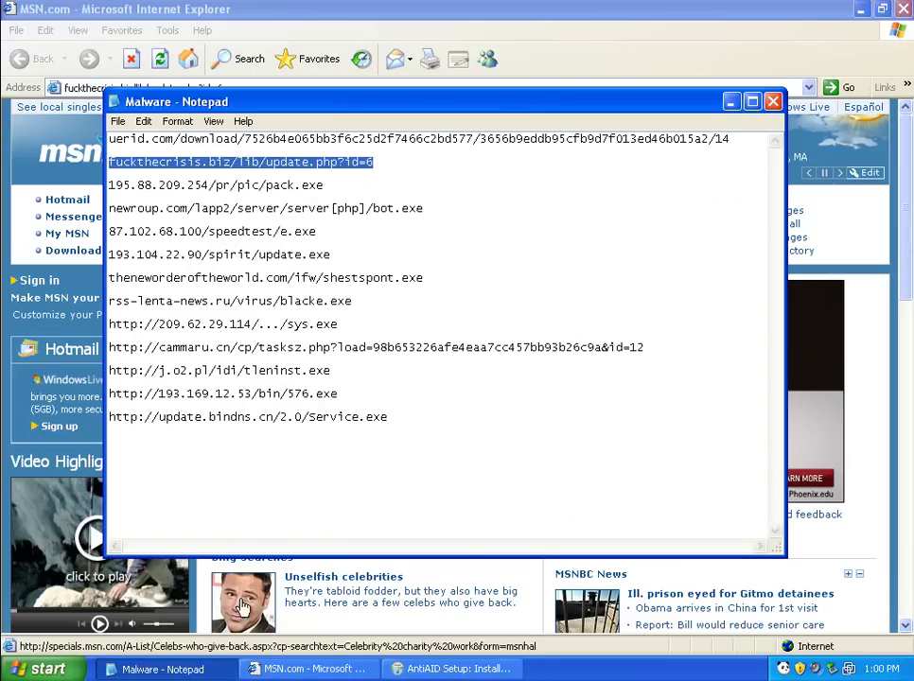
double_click(269, 185)
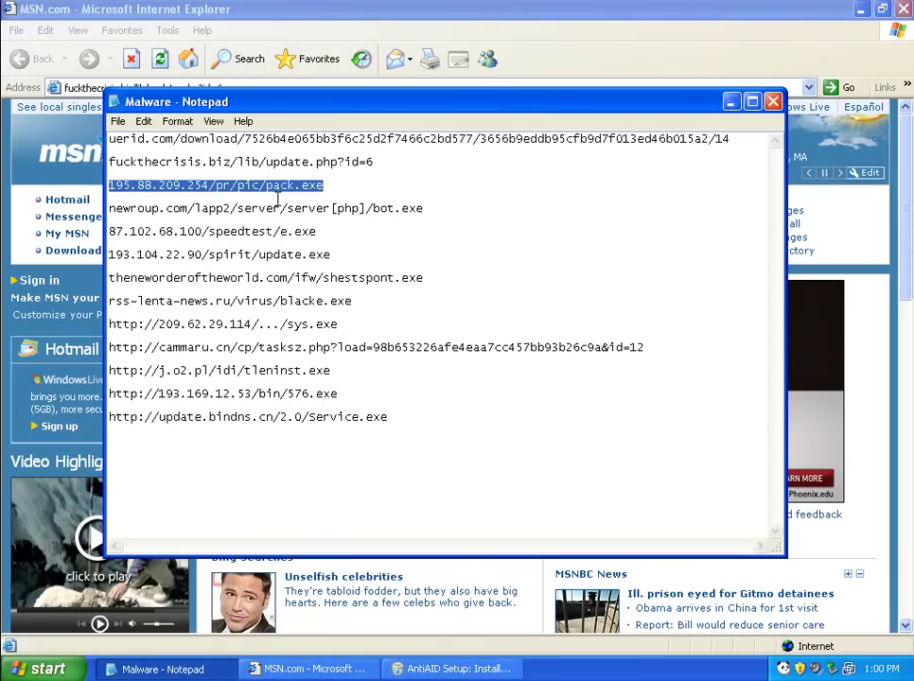
click(312, 669)
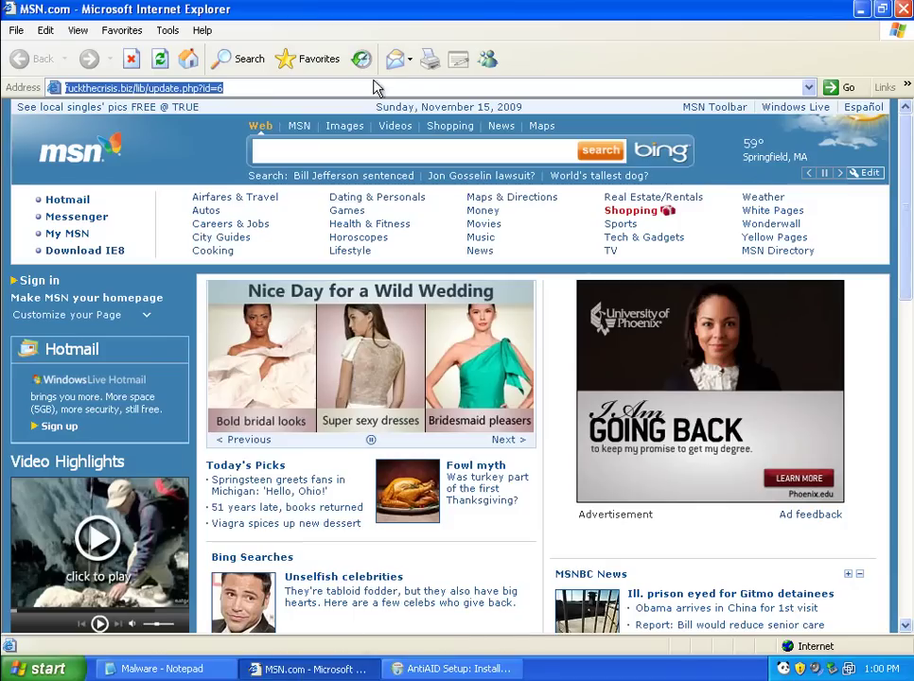
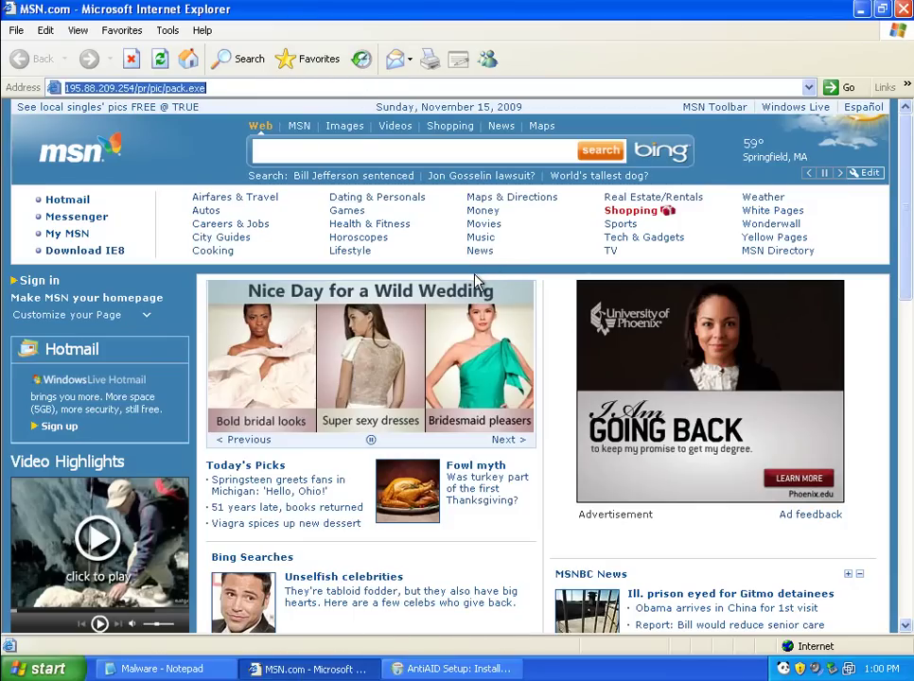
key(Return)
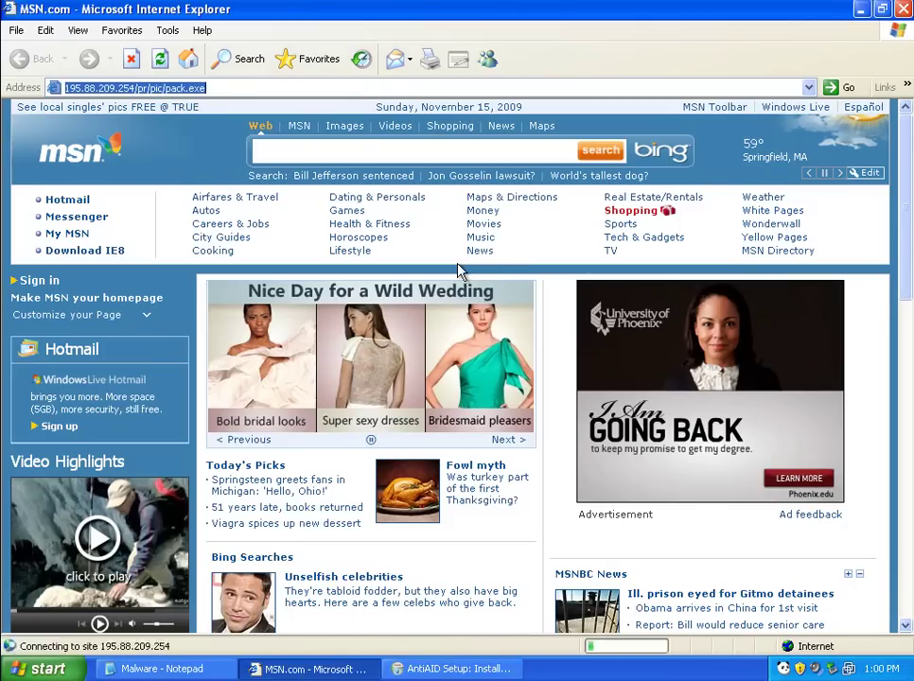
click(432, 348)
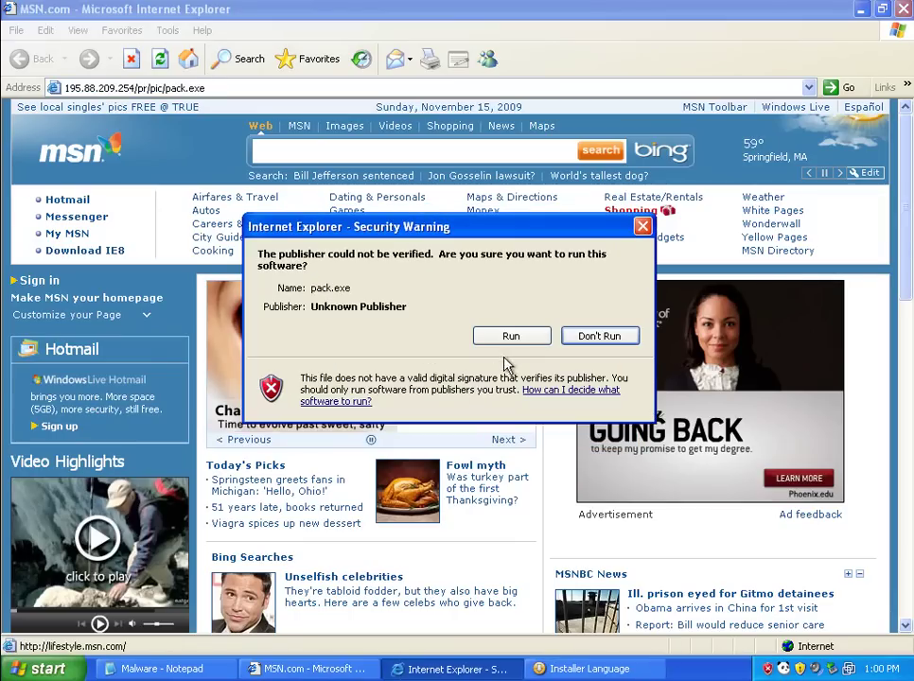
click(521, 338)
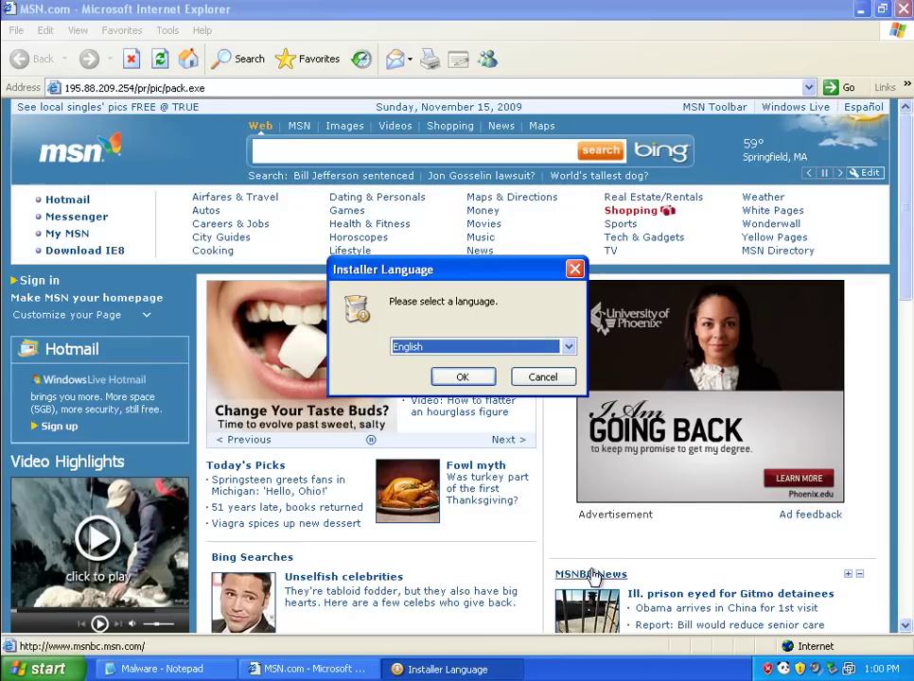
- Install AntiAID 1.2.0.63 in English to the default destination folder and finish the wizard with the run option enabled
click(481, 379)
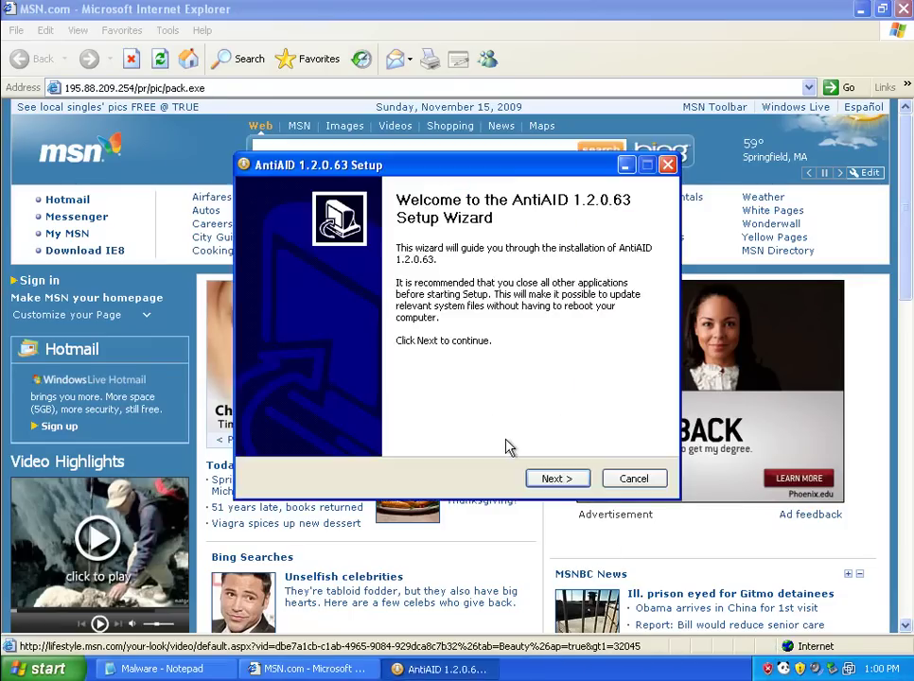
click(556, 480)
click(568, 482)
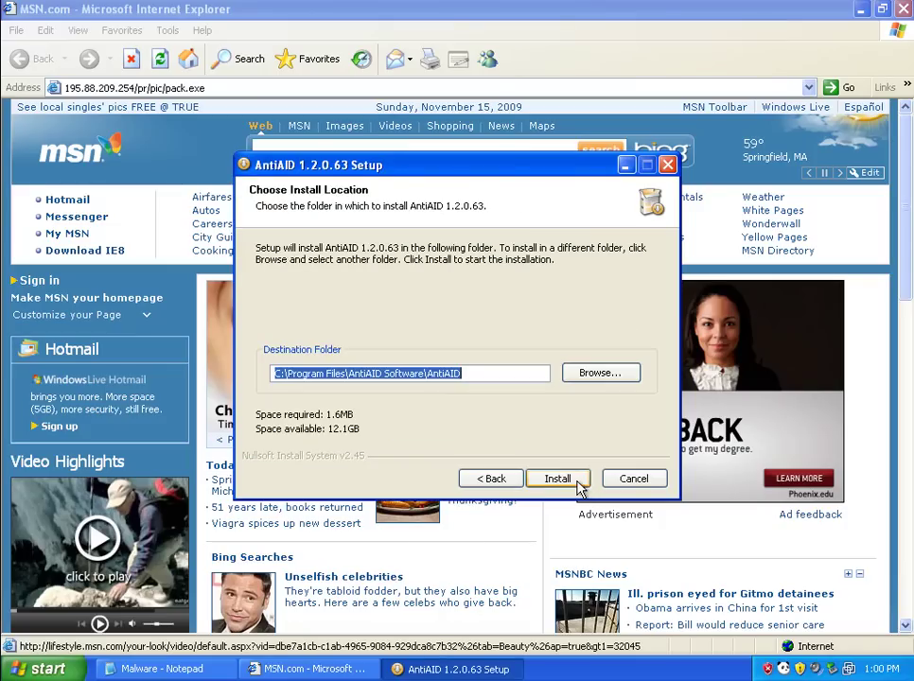
click(577, 485)
click(580, 489)
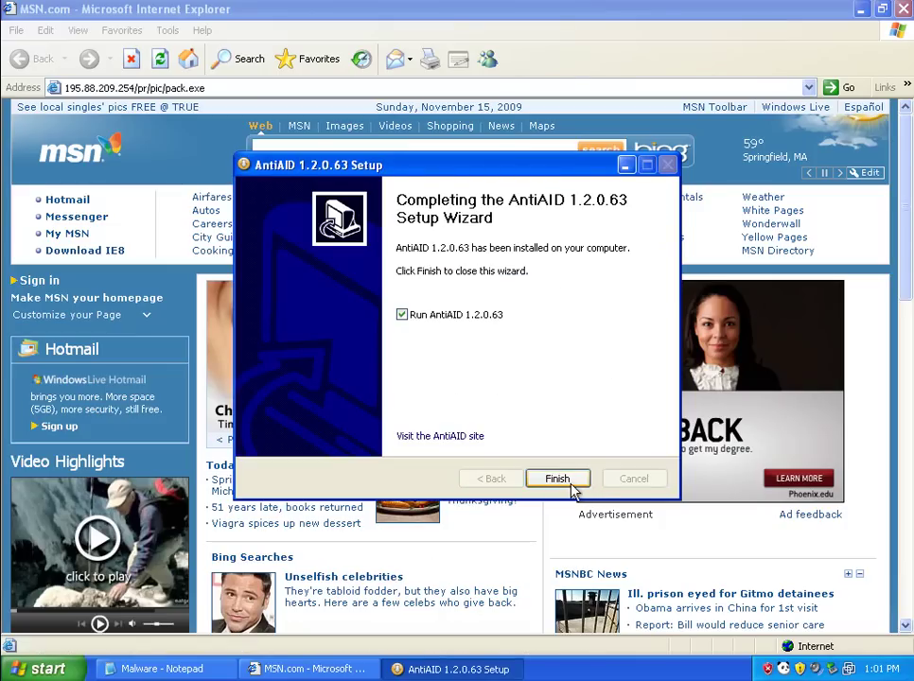
click(572, 487)
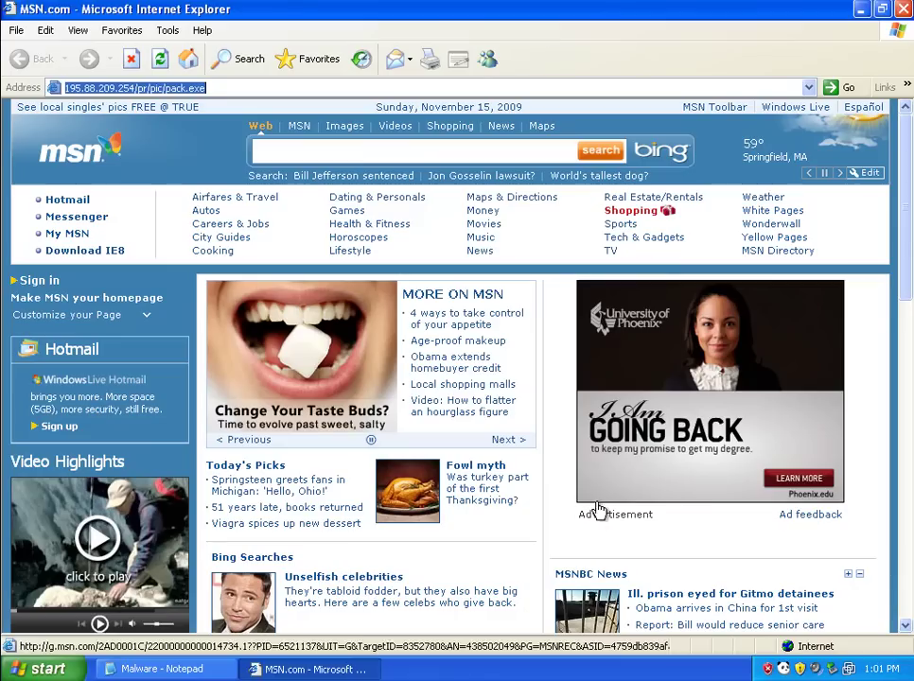
- Load the newroup.com bot.exe link from the Malware text file, try to run bot.exe and dismiss the resulting dialog
click(197, 670)
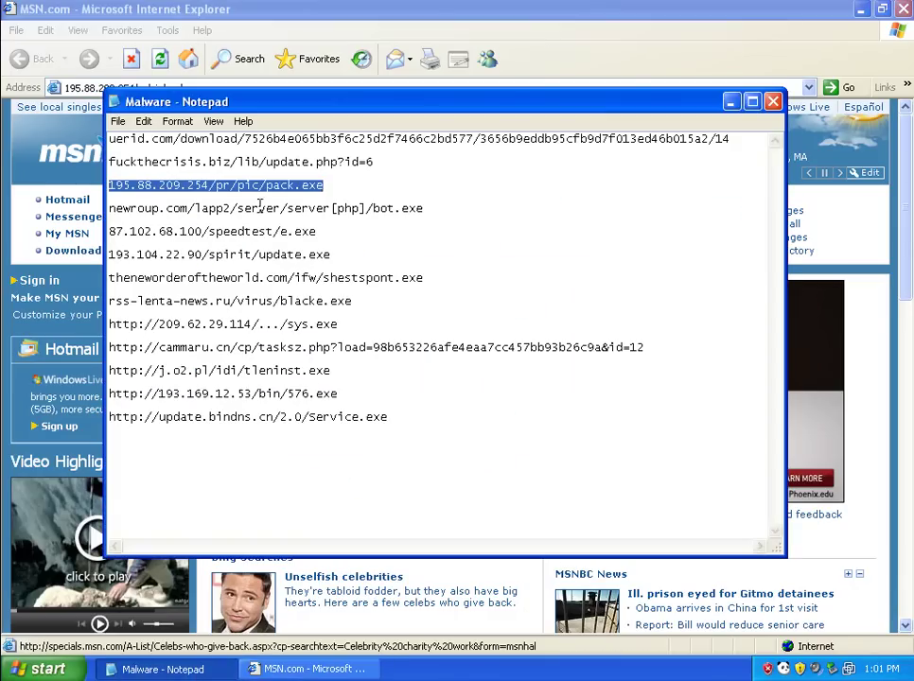
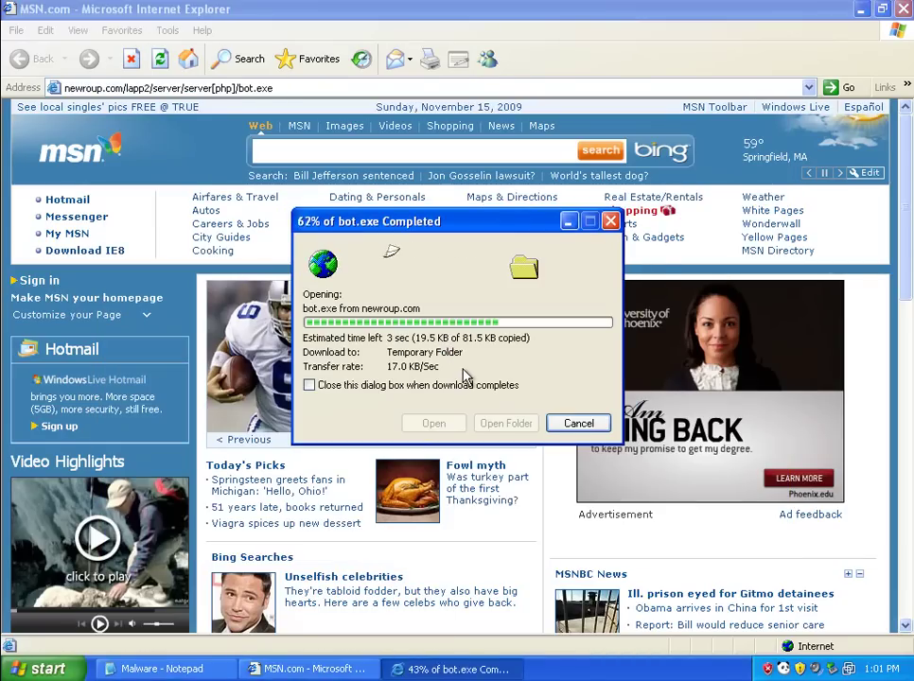
click(520, 347)
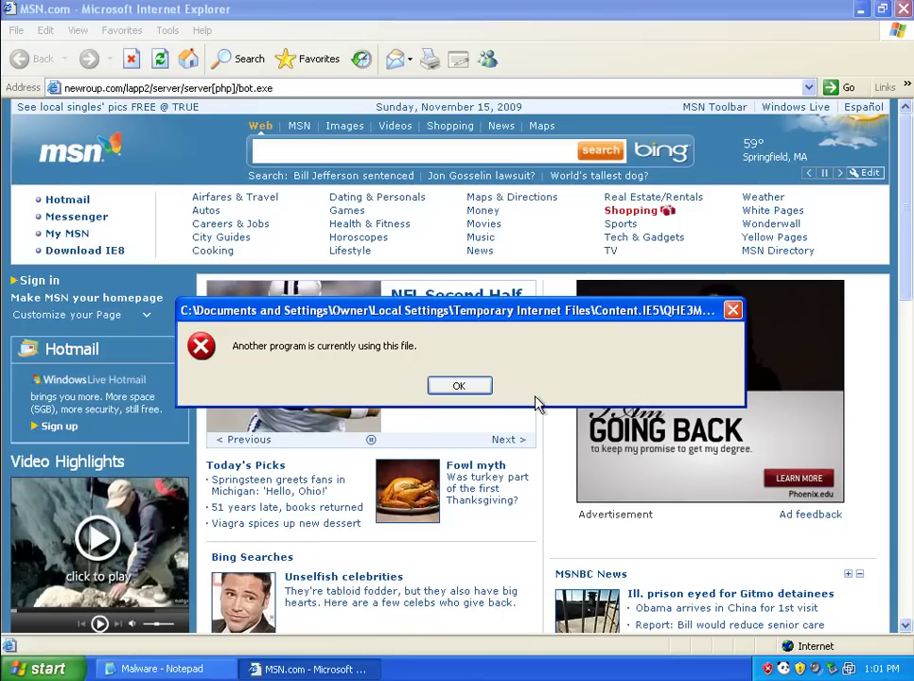
click(455, 388)
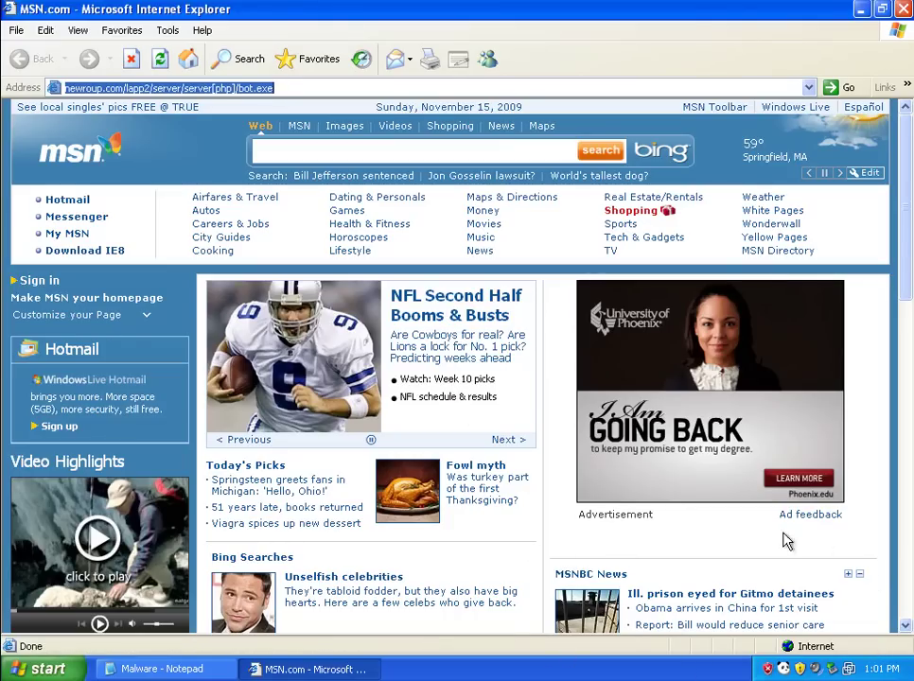
- Copy the link 87.102.68.100/speedtest/e.exe from the Malware text file and load it in the browser to run e.exe
click(142, 667)
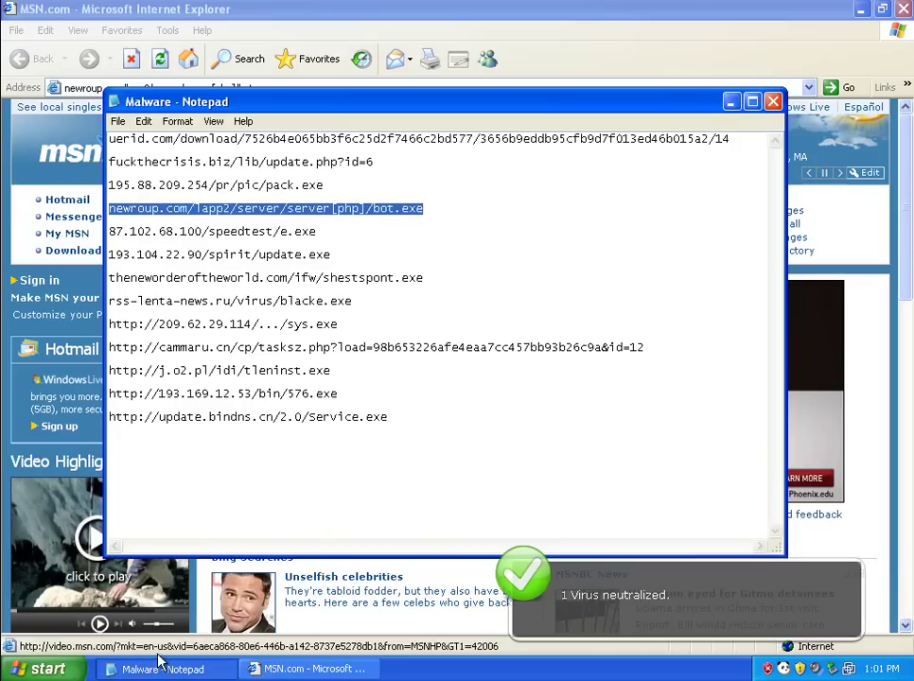
double_click(226, 236)
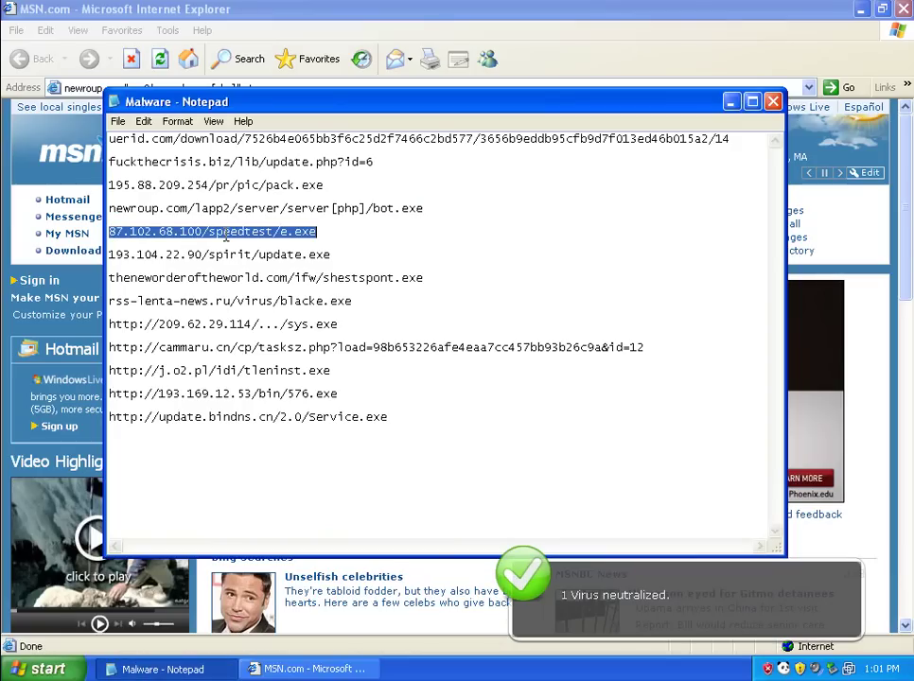
click(337, 666)
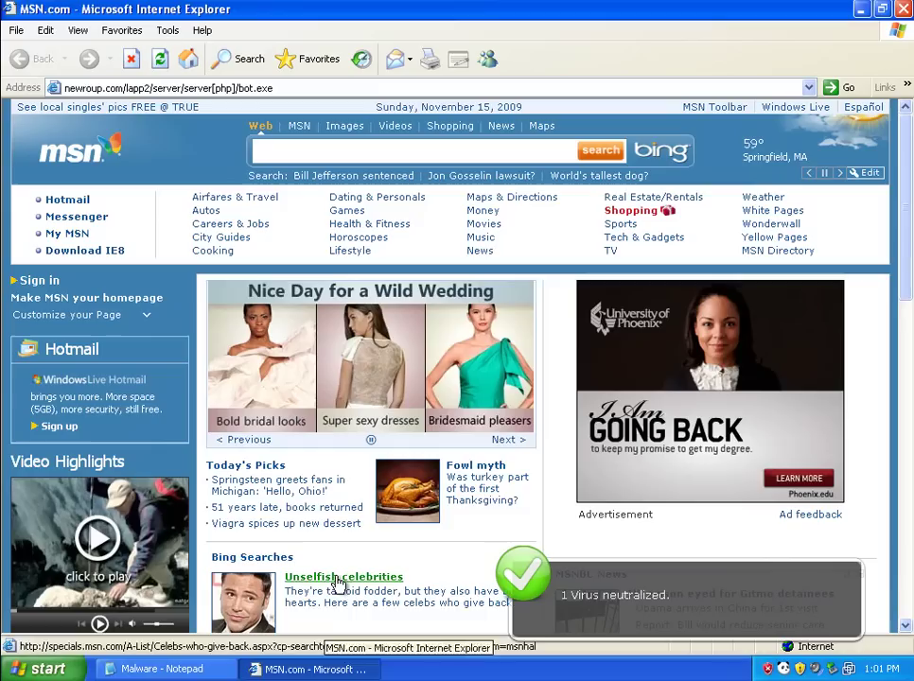
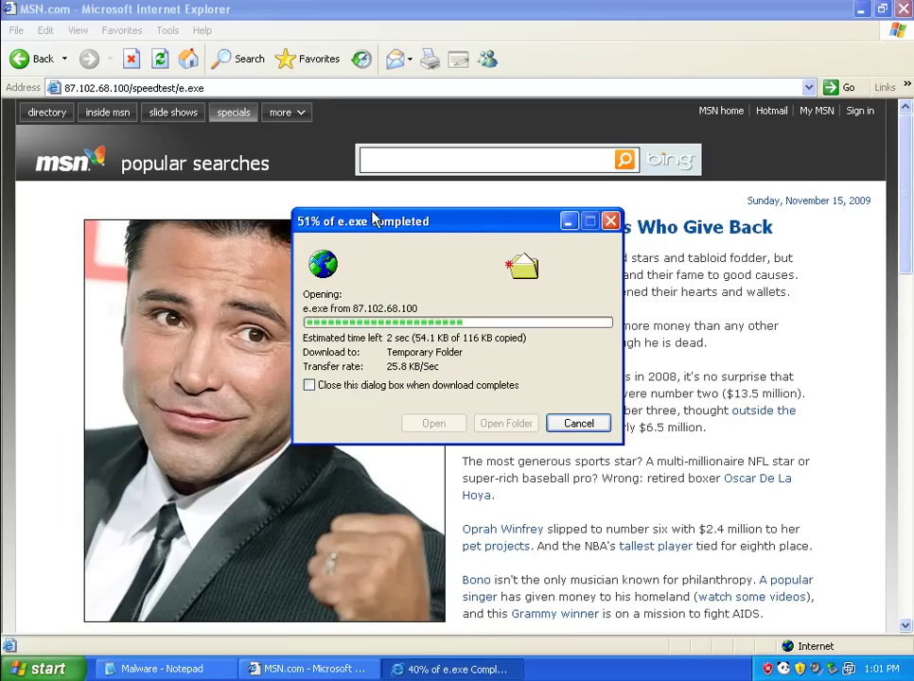
- Load google.com in the main browser window and confirm running the downloaded e.exe from the unknown publisher
click(303, 88)
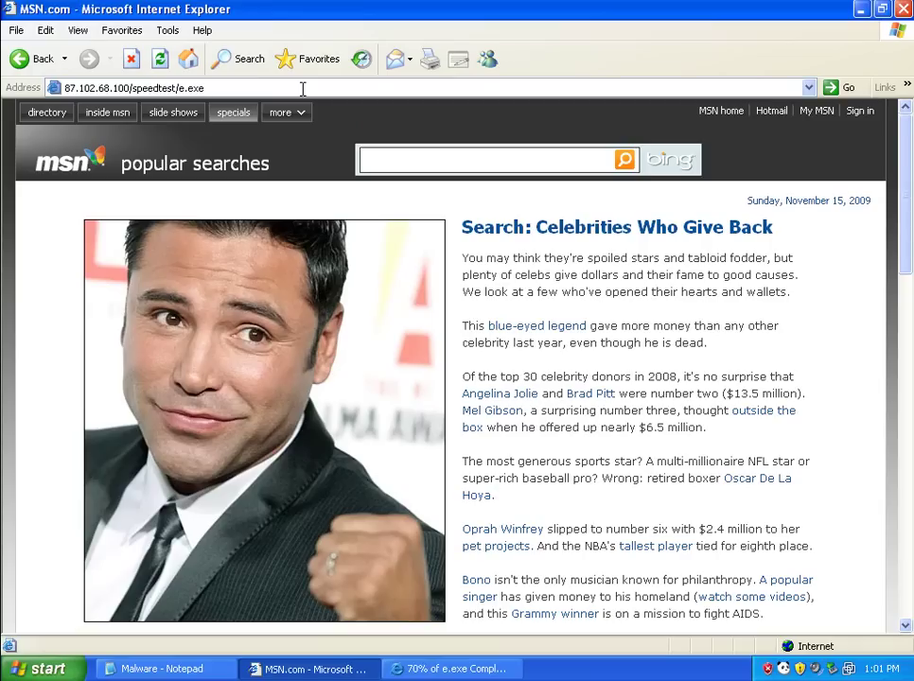
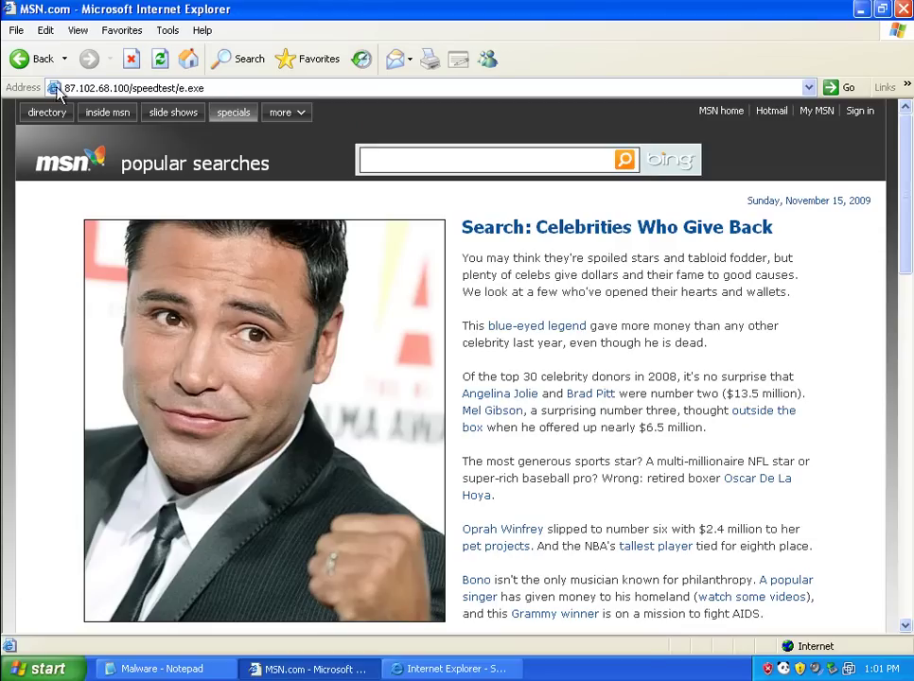
click(212, 87)
text(g)
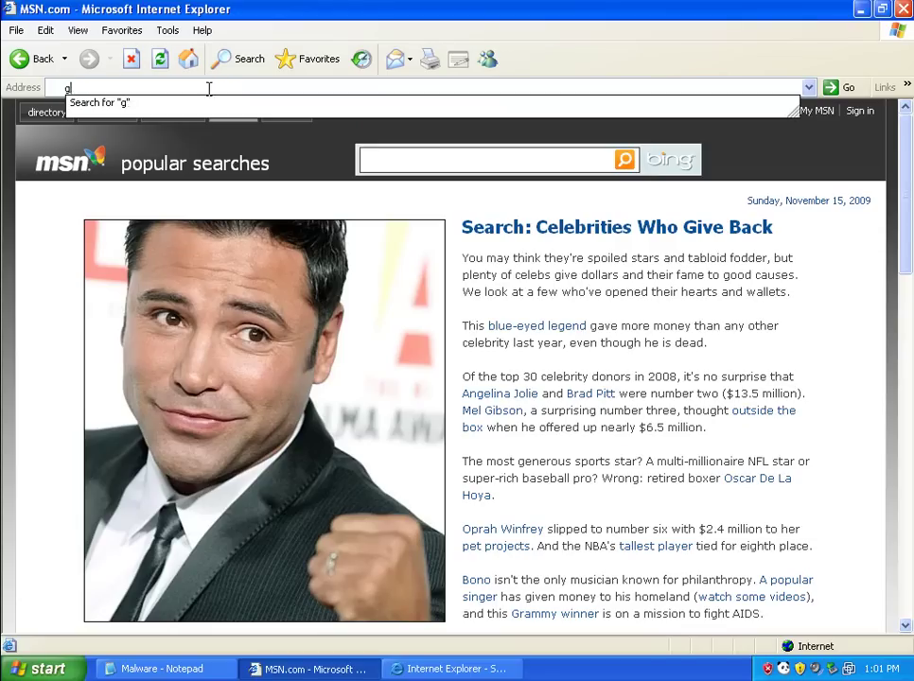
text(oogle.com)
key(Return)
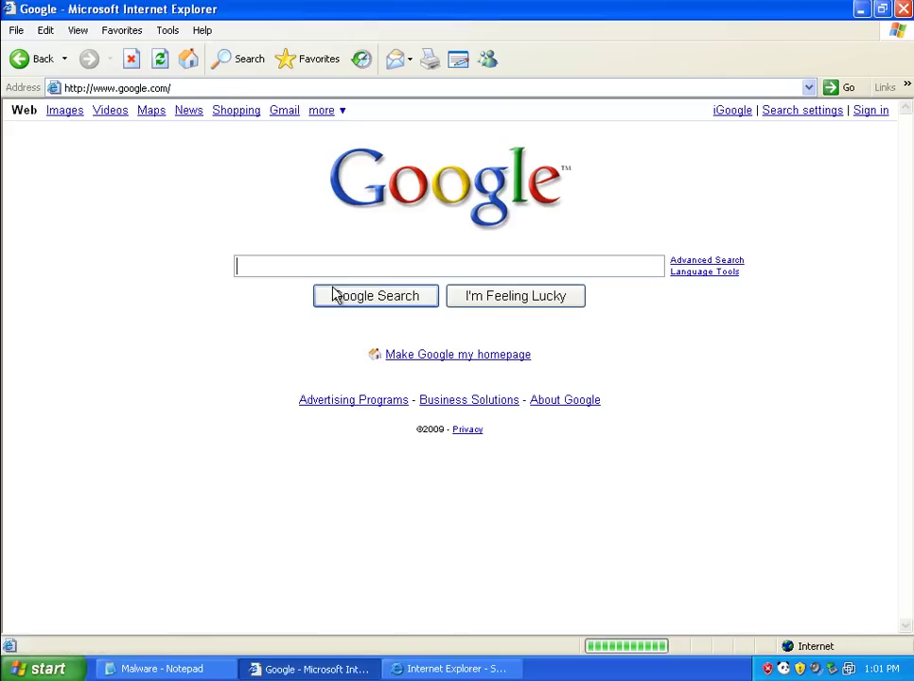
click(463, 668)
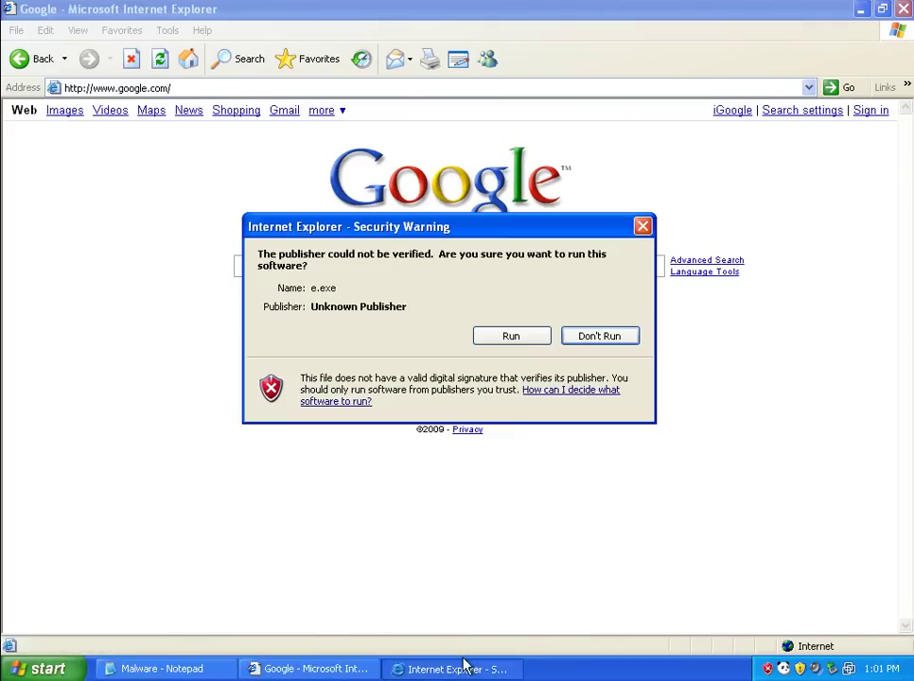
click(514, 340)
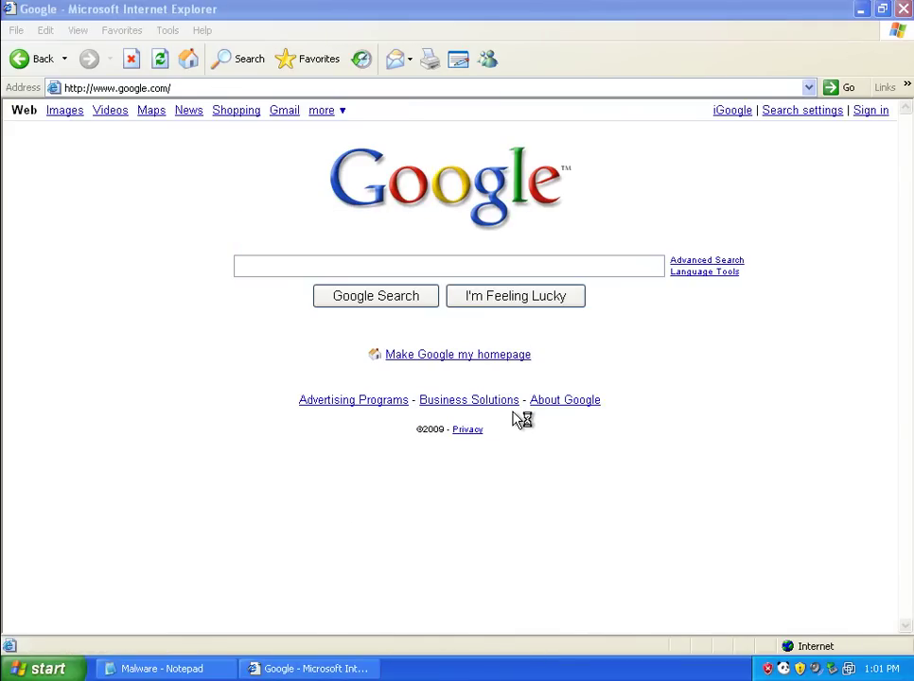
- Load the 193.104.22.90/spirit/update.exe link from the Malware text file, try to run update.exe and dismiss the resulting dialog
click(194, 668)
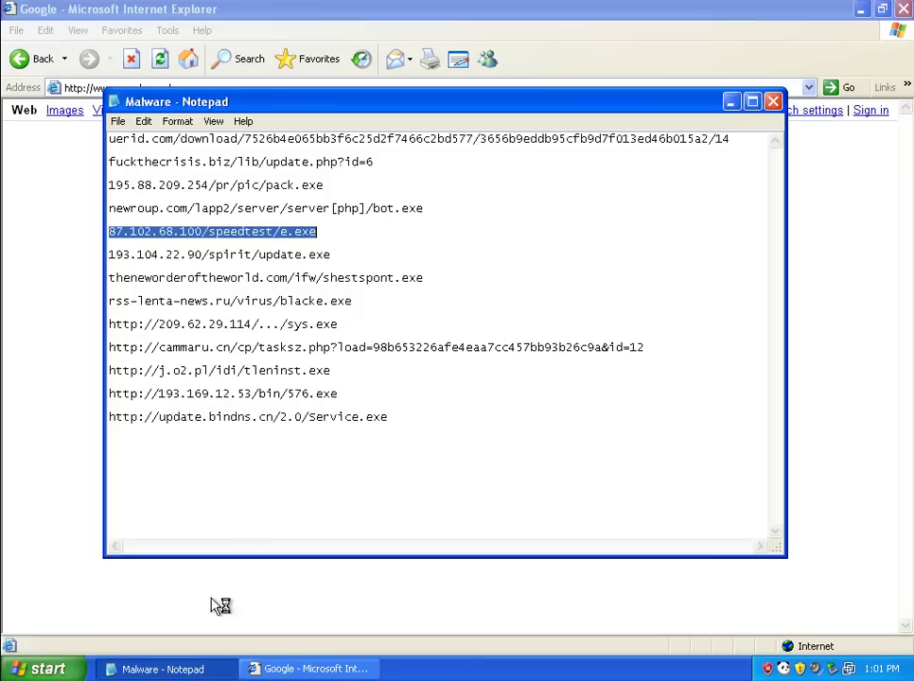
double_click(269, 256)
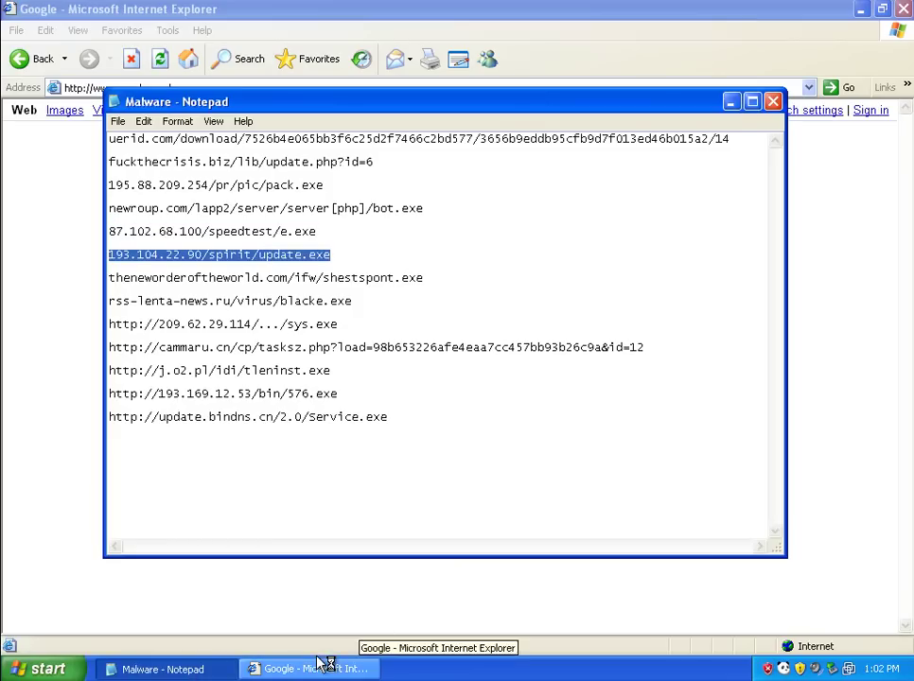
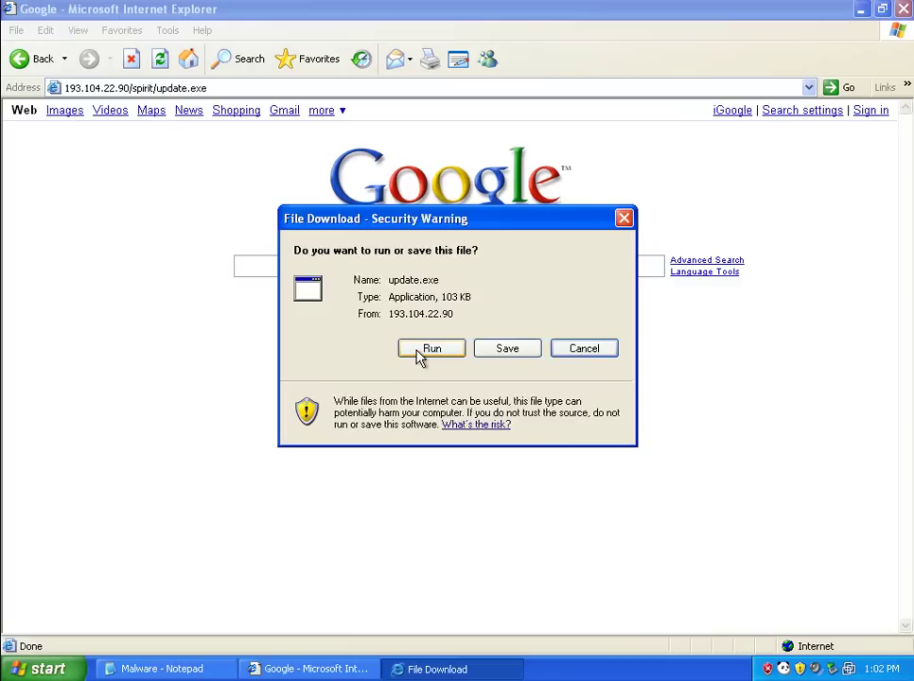
click(431, 348)
click(494, 319)
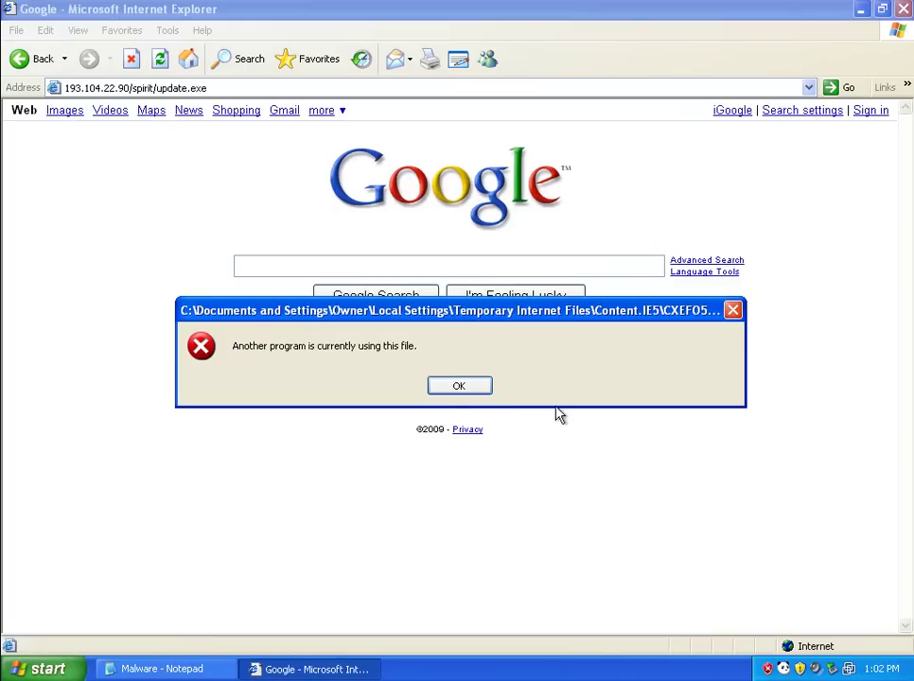
click(452, 387)
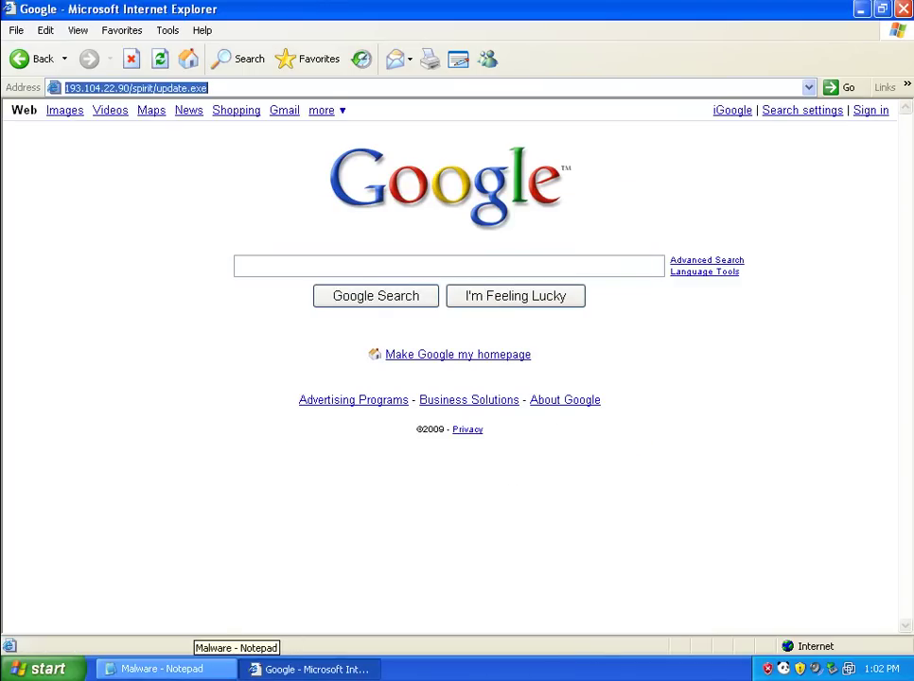
- Copy the theneworderoftheworld.com/ifw/shestspont.exe link from the Malware text file, load it, try to run shestspont.exe and dismiss the resulting dialog
click(182, 674)
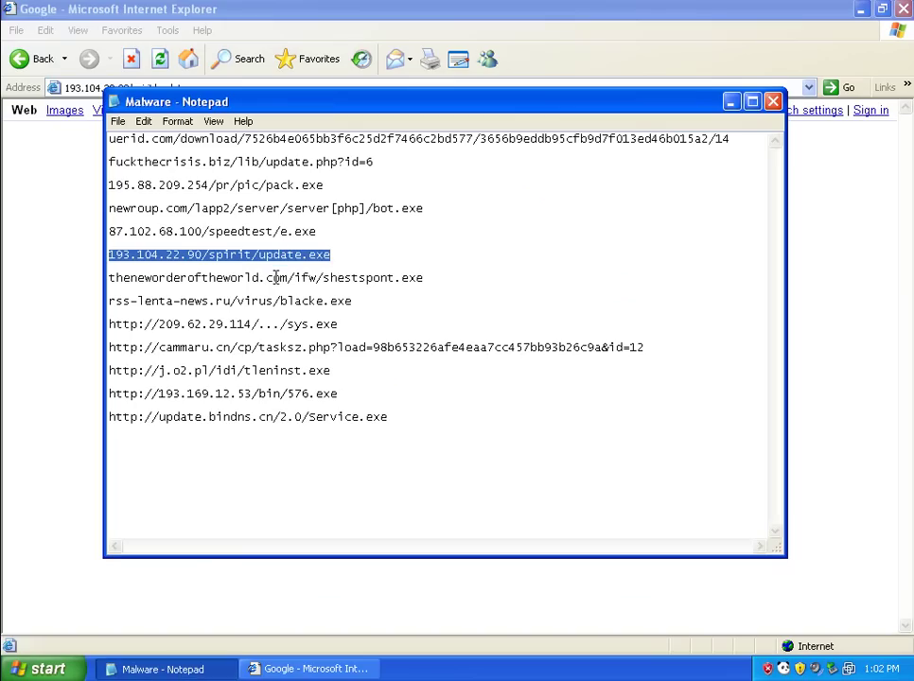
double_click(275, 277)
key(ctrl+c)
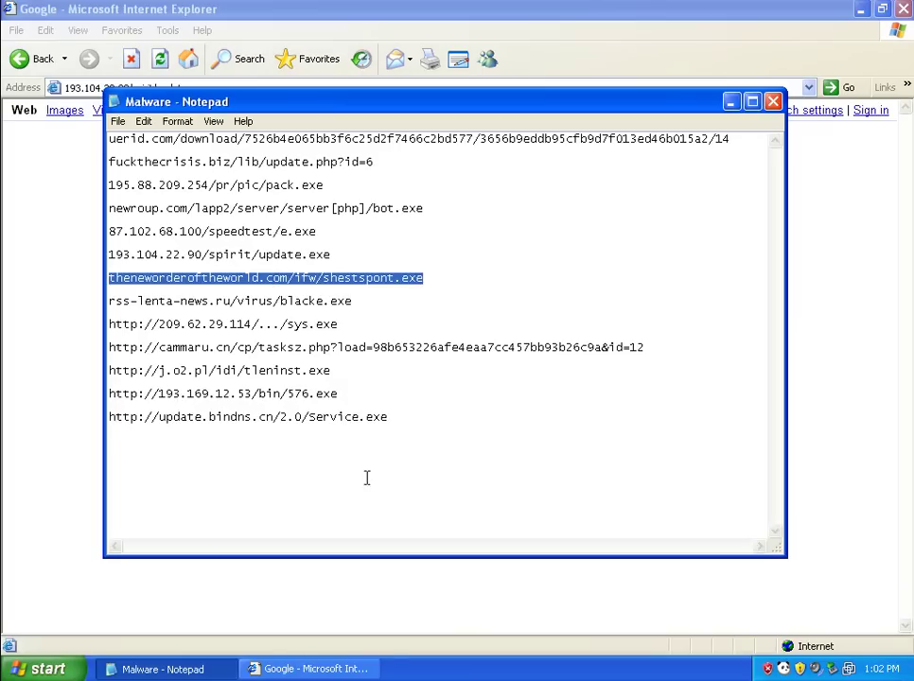
click(360, 627)
click(265, 85)
key(ctrl+v)
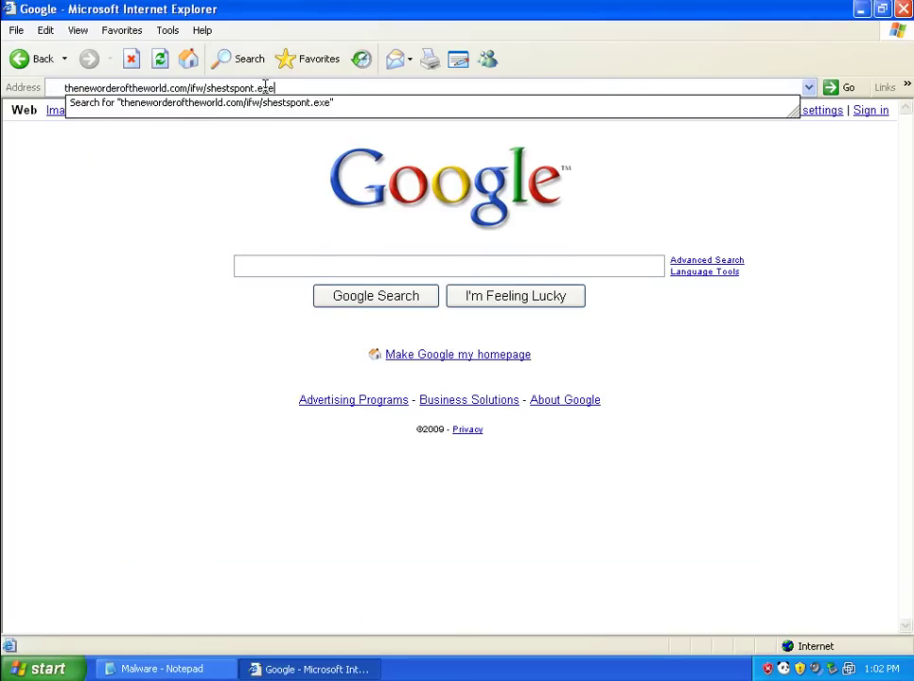
key(Return)
click(445, 347)
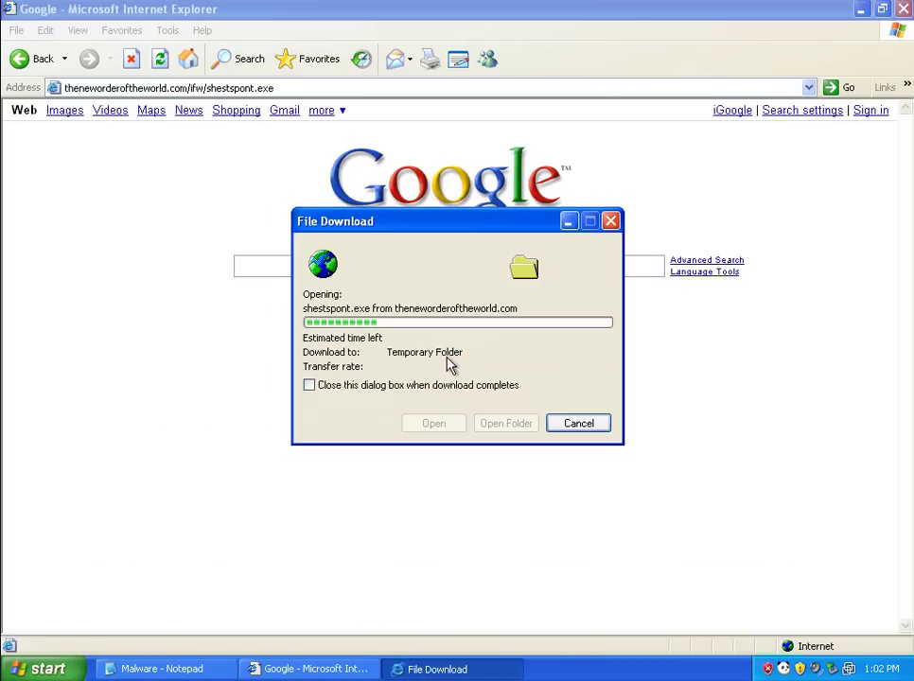
click(526, 358)
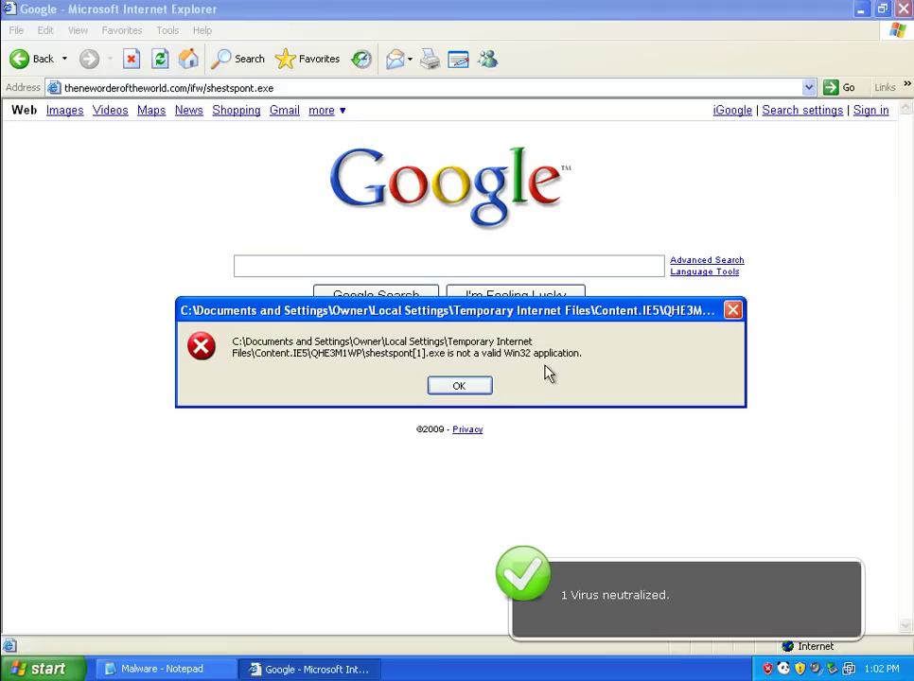
click(473, 382)
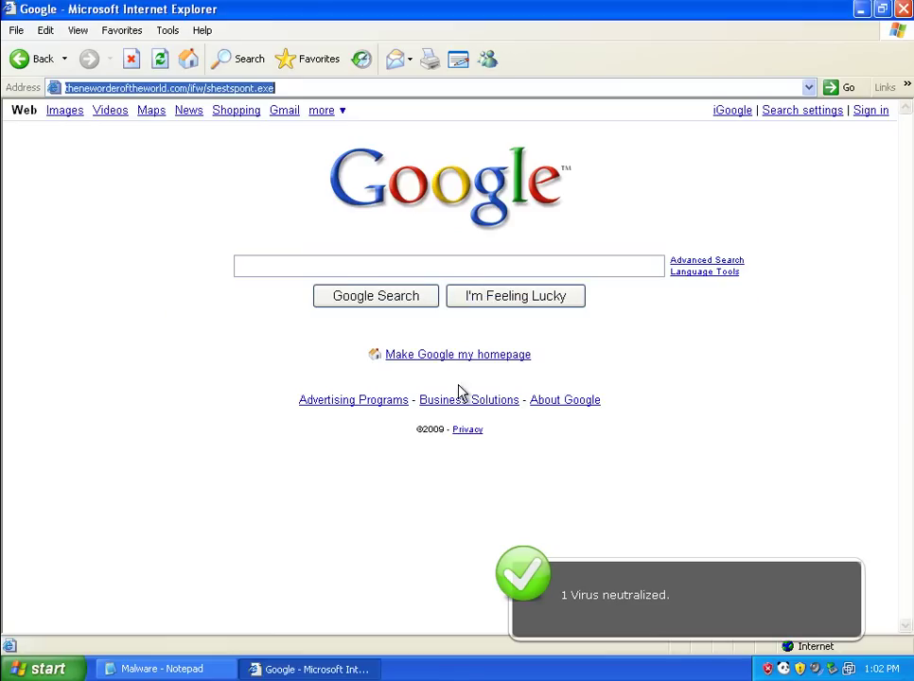
- Copy the link rss-lenta-news.ru/virus/blacke.exe from the Malware text file, load it in the browser and run blacke.exe
click(186, 670)
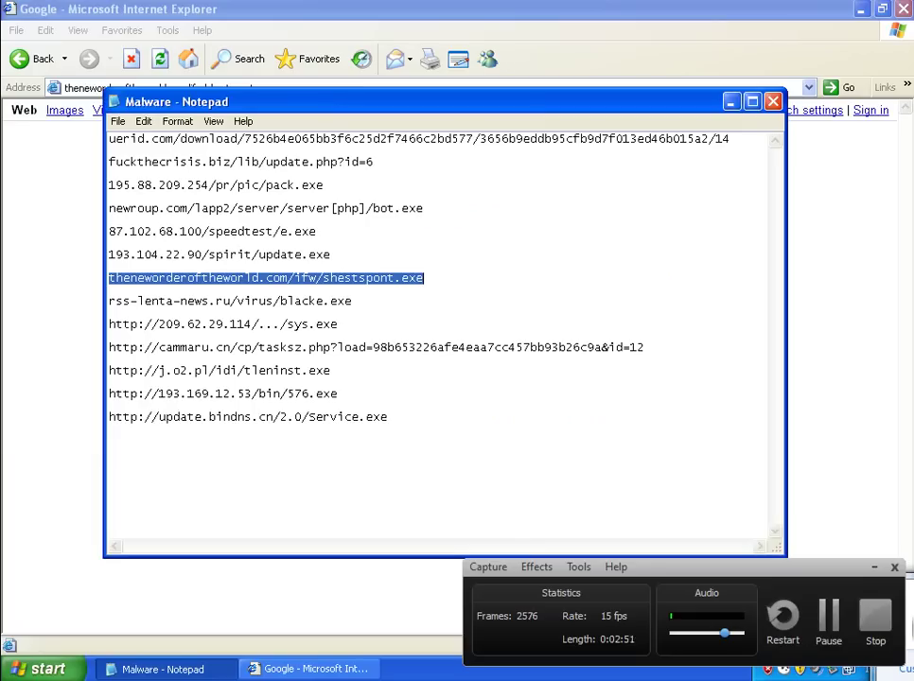
click(491, 380)
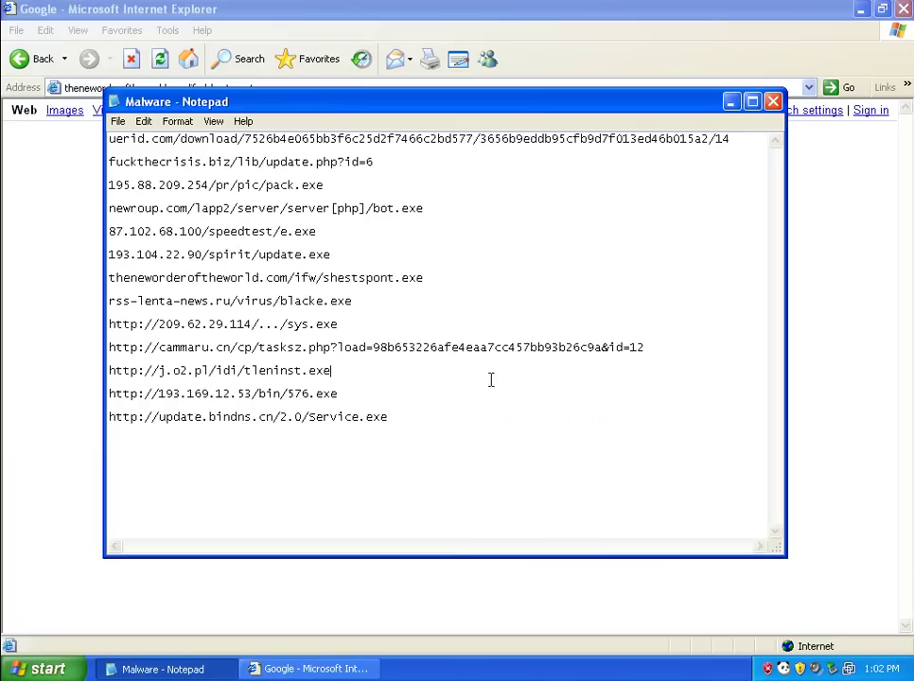
double_click(308, 300)
key(ctrl+c)
click(77, 331)
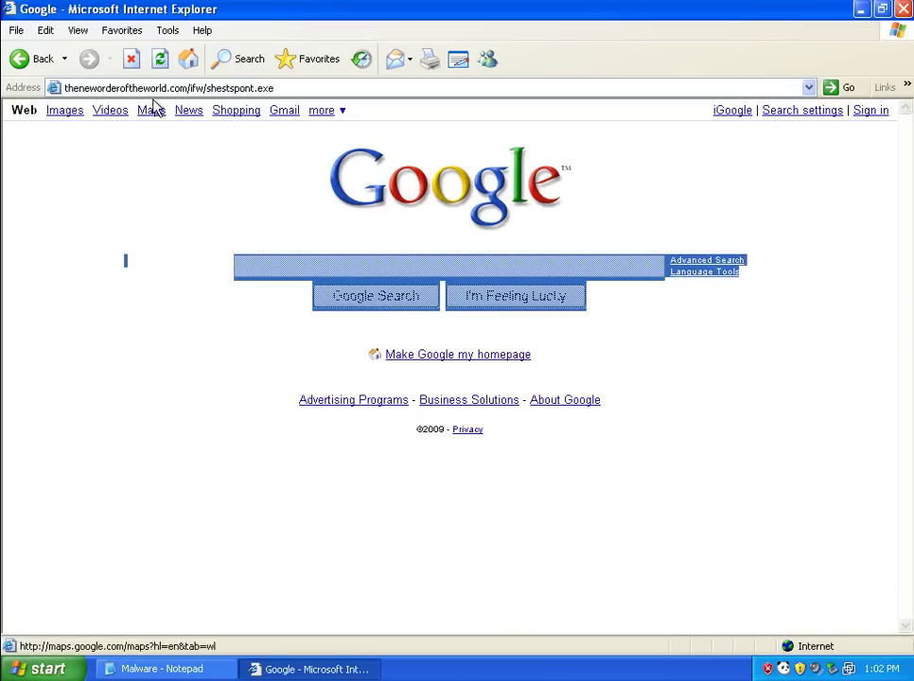
click(152, 87)
key(ctrl+v)
key(Return)
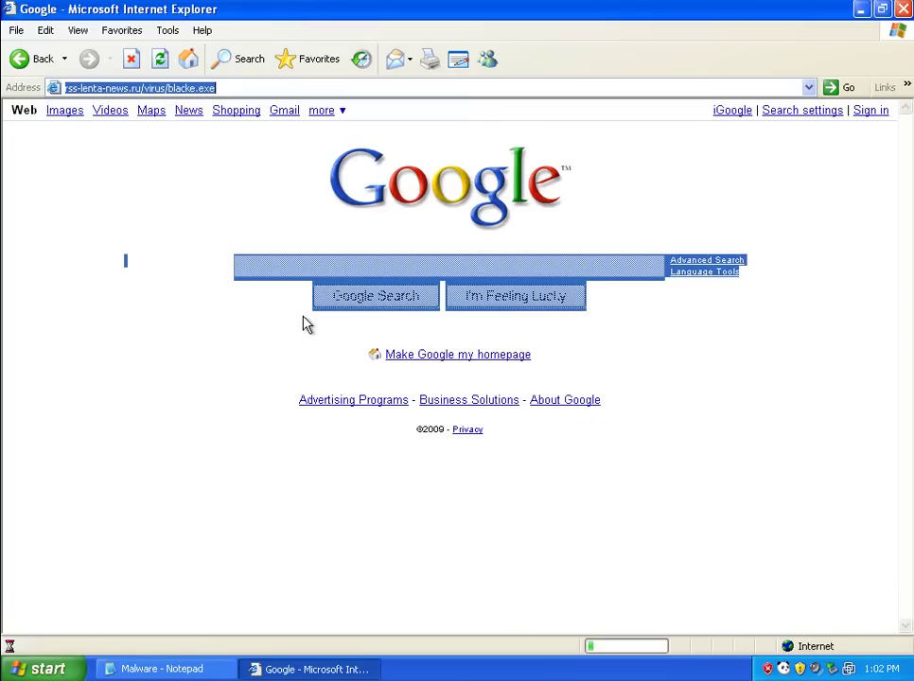
click(431, 350)
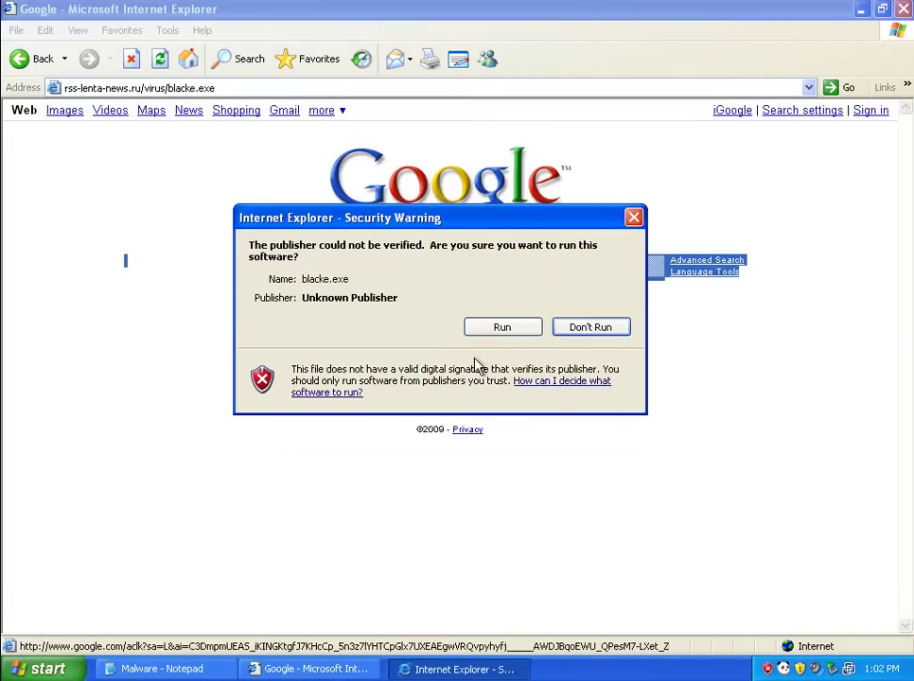
click(506, 329)
click(428, 389)
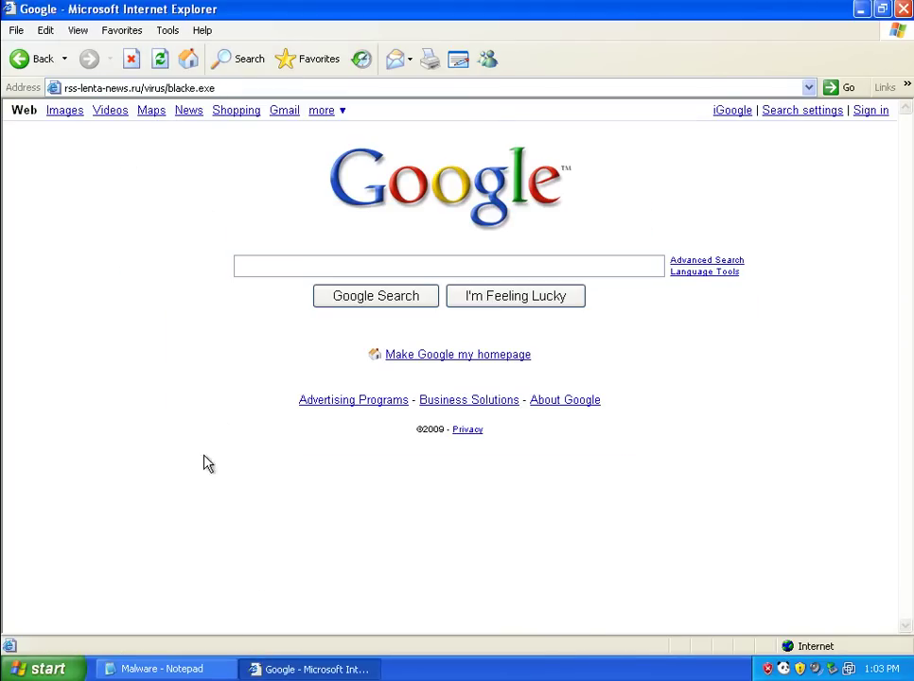
click(225, 670)
click(320, 331)
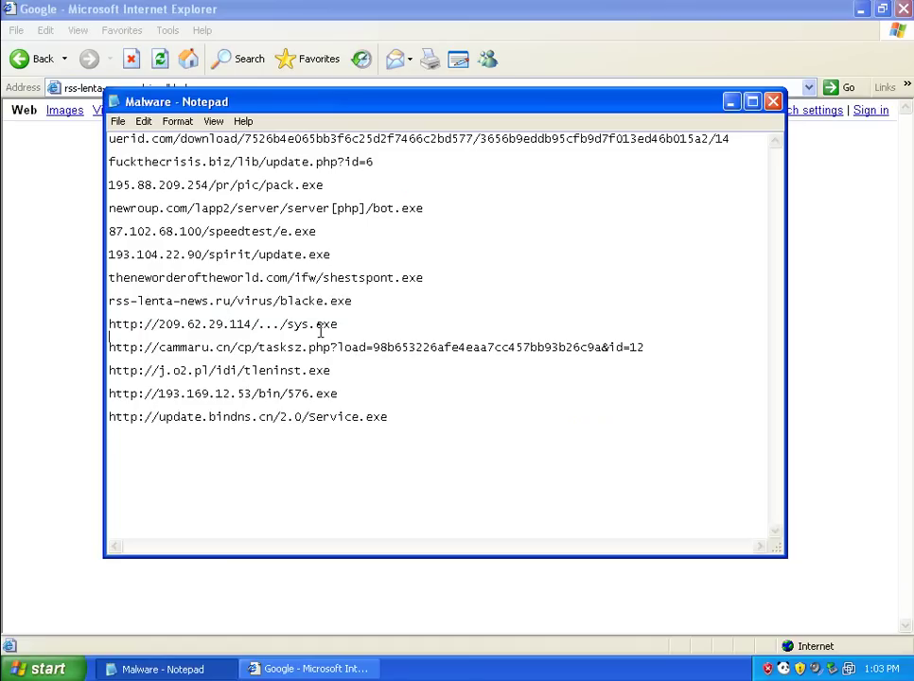
double_click(312, 324)
key(ctrl+c)
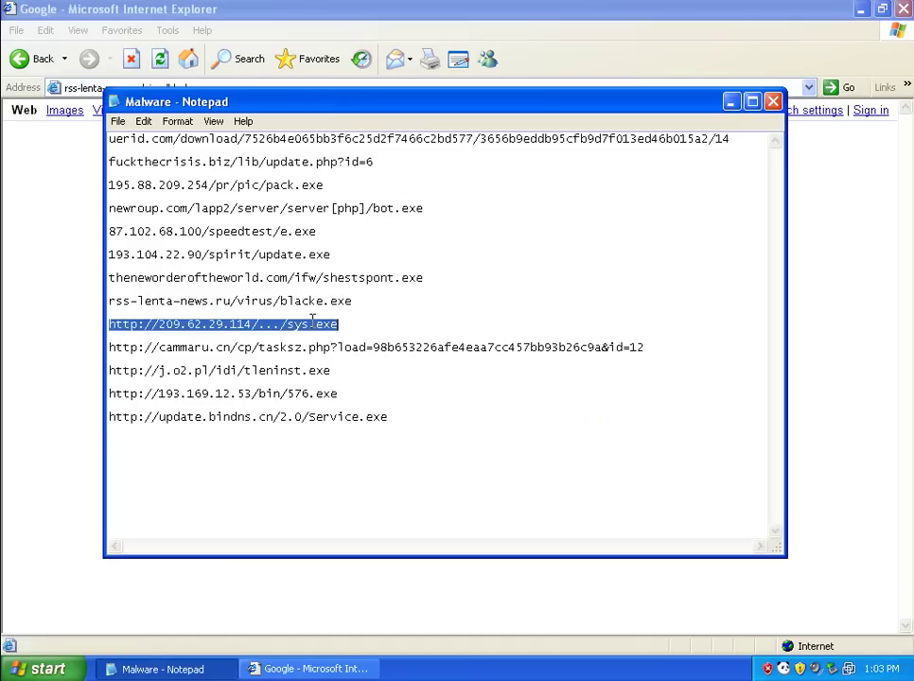
click(358, 588)
click(279, 87)
key(ctrl+v)
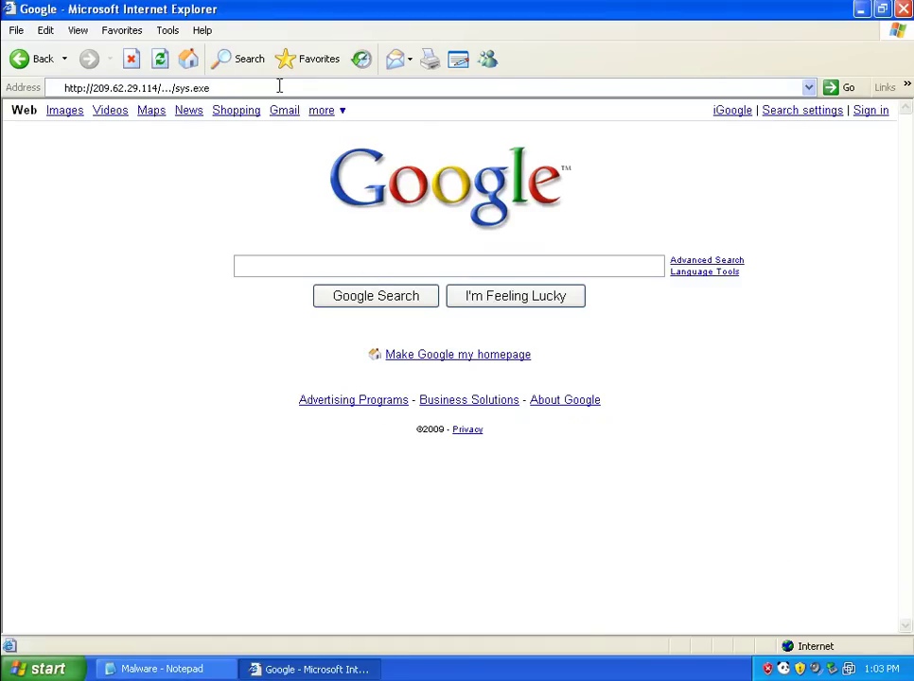
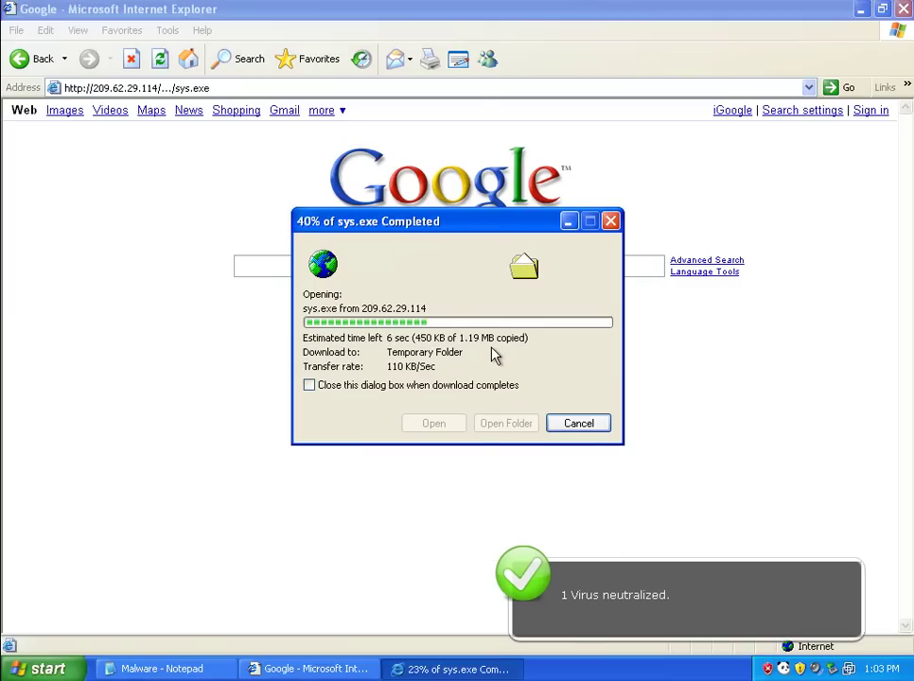
- Load the cammaru.cn tasksz.php link from the Malware text file, try to run 1.exe and dismiss the resulting dialog
click(199, 669)
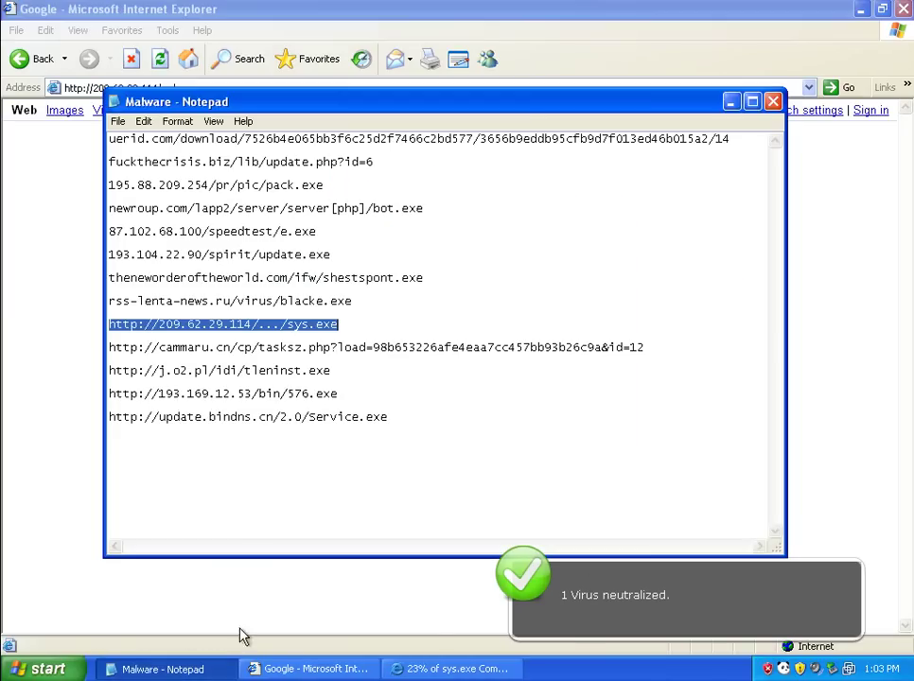
double_click(242, 349)
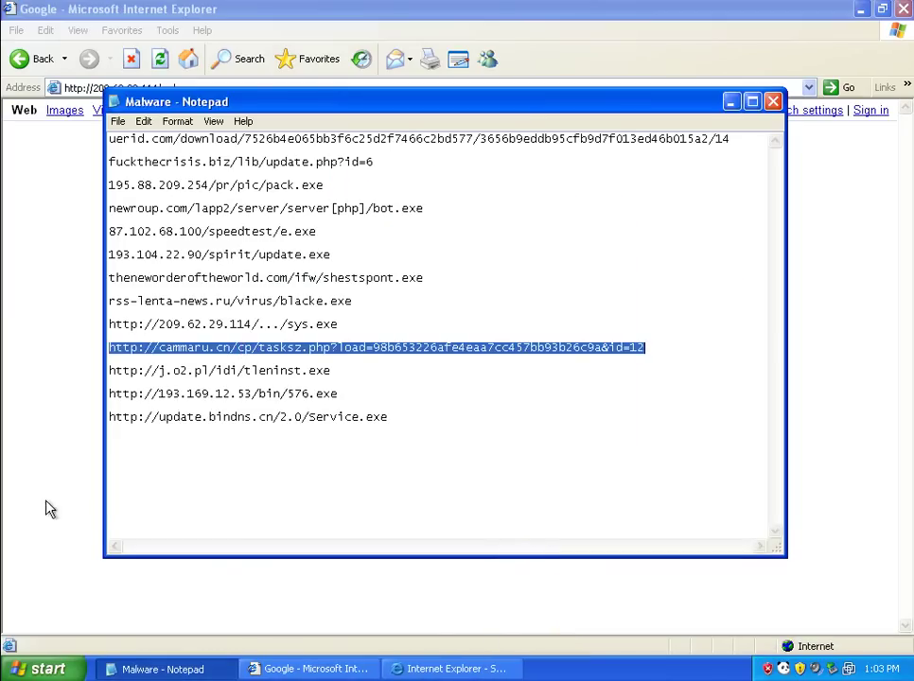
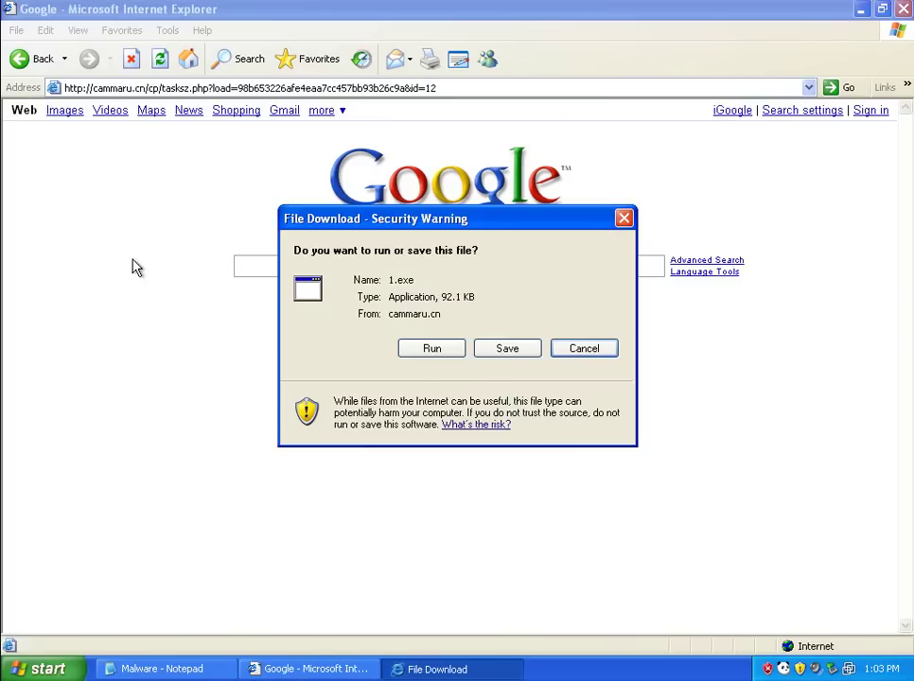
click(430, 350)
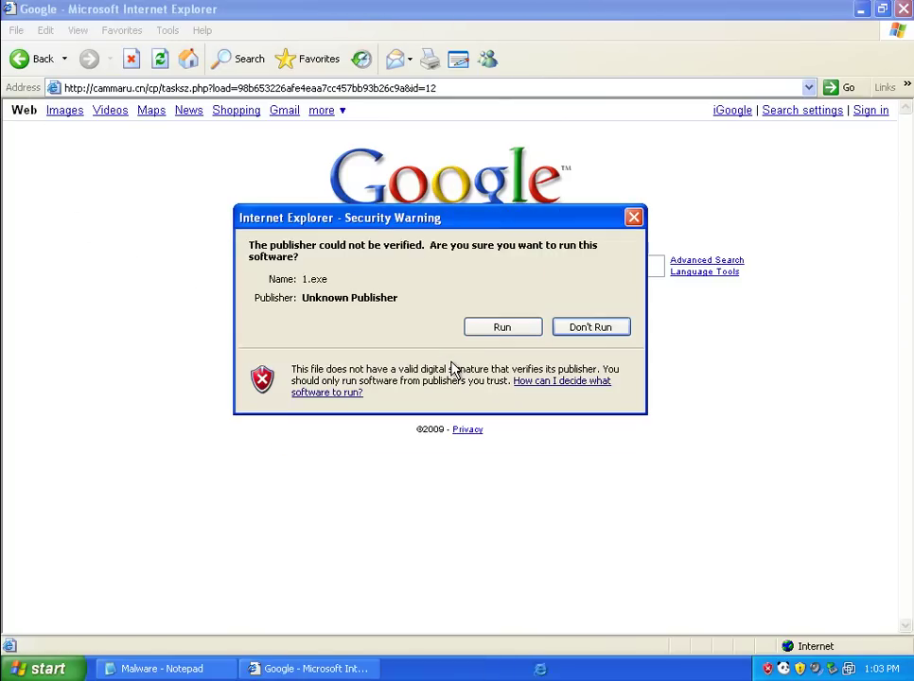
click(508, 331)
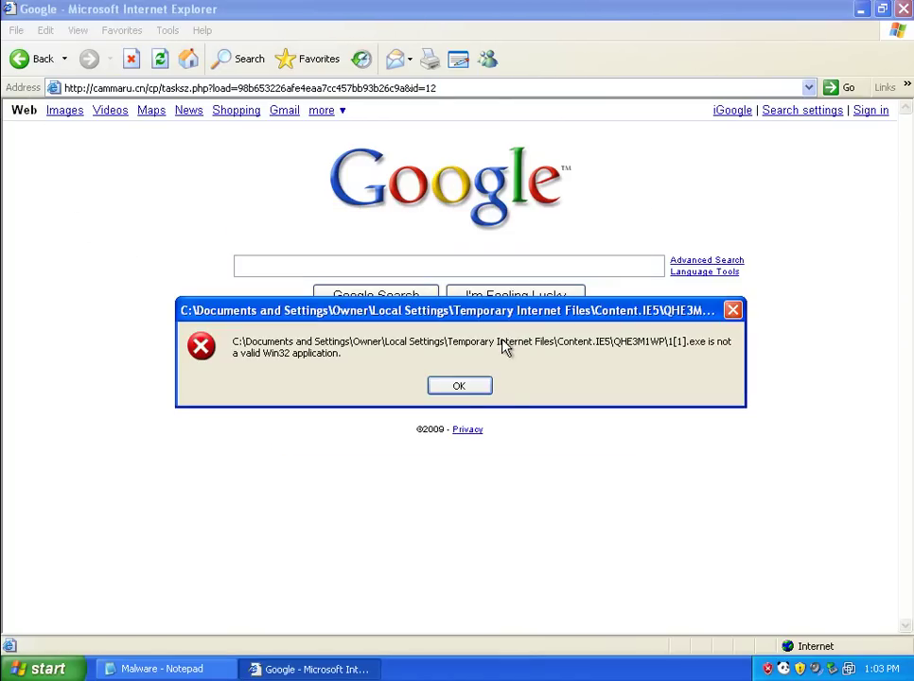
click(473, 388)
click(149, 669)
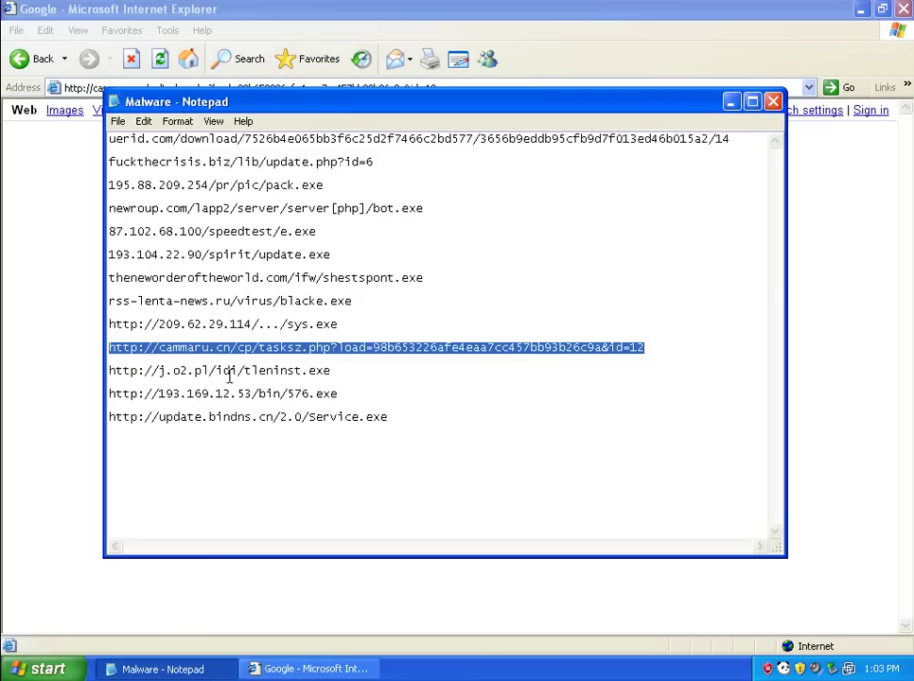
click(114, 371)
key(shift+End)
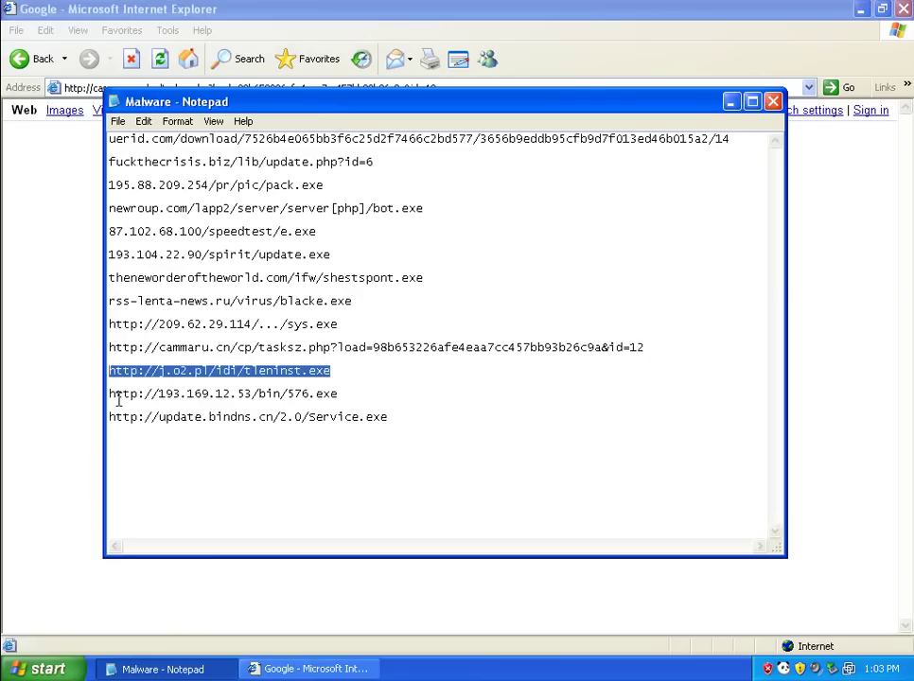
key(ctrl+c)
click(54, 528)
click(176, 92)
key(ctrl+v)
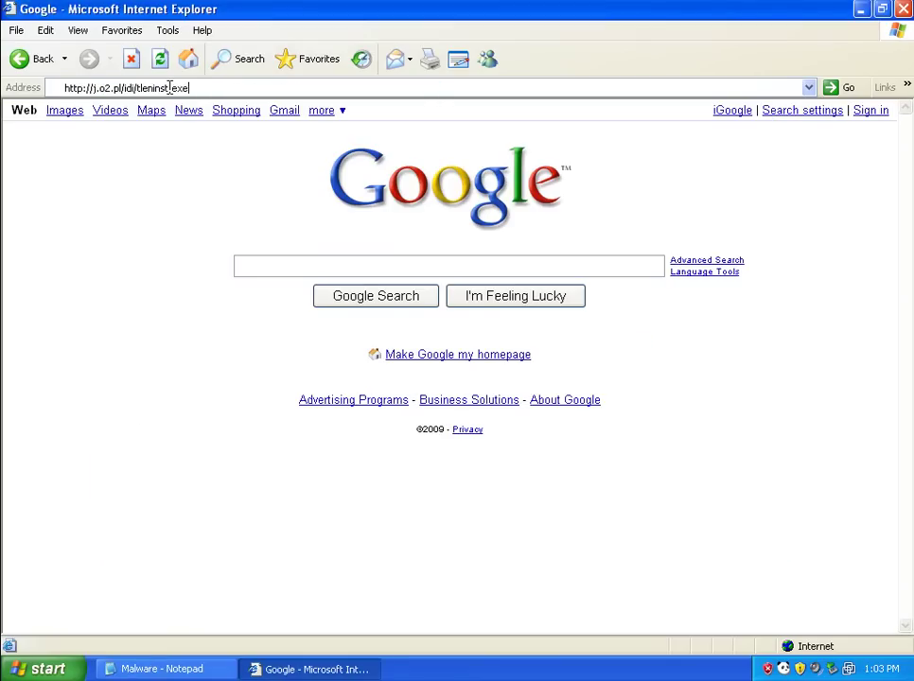
key(Return)
click(432, 348)
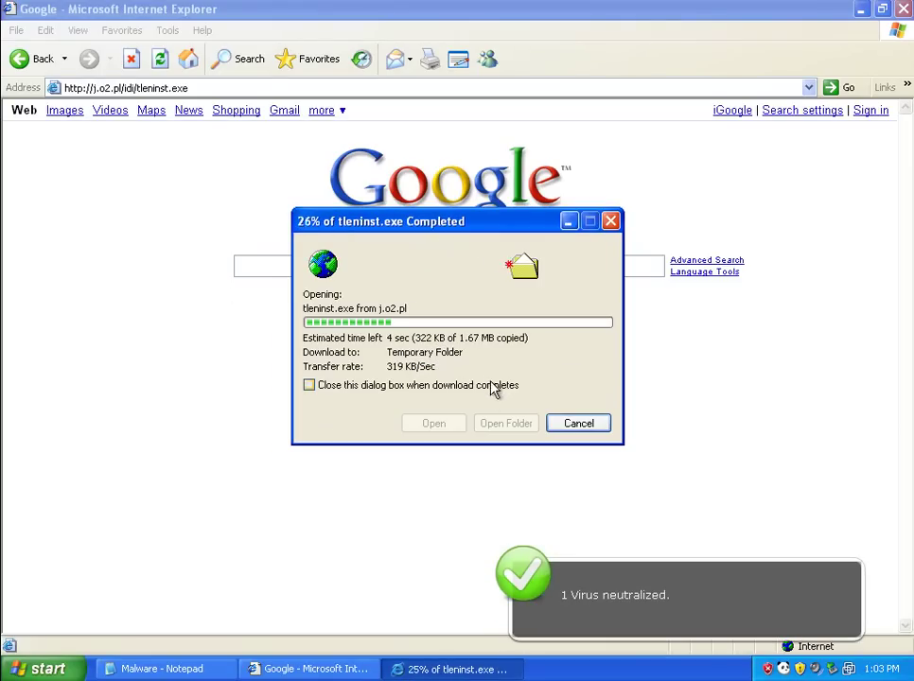
click(204, 672)
double_click(235, 393)
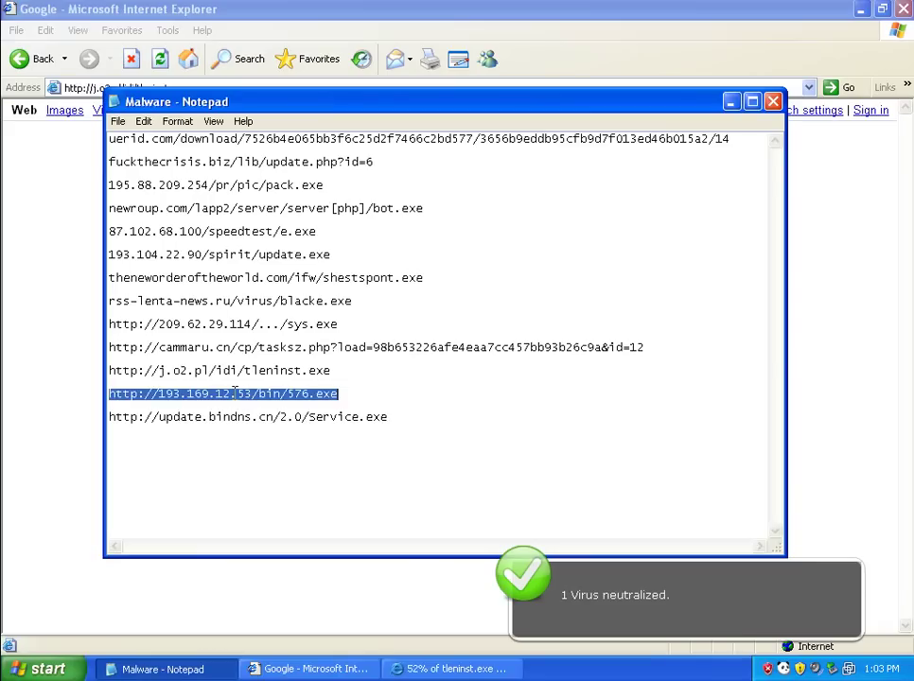
click(99, 87)
double_click(94, 87)
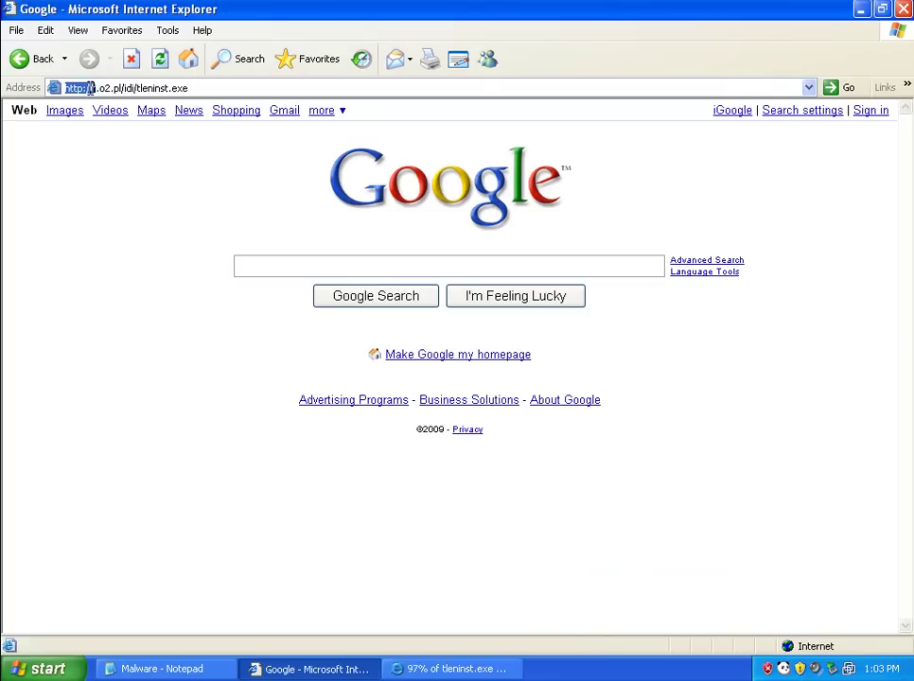
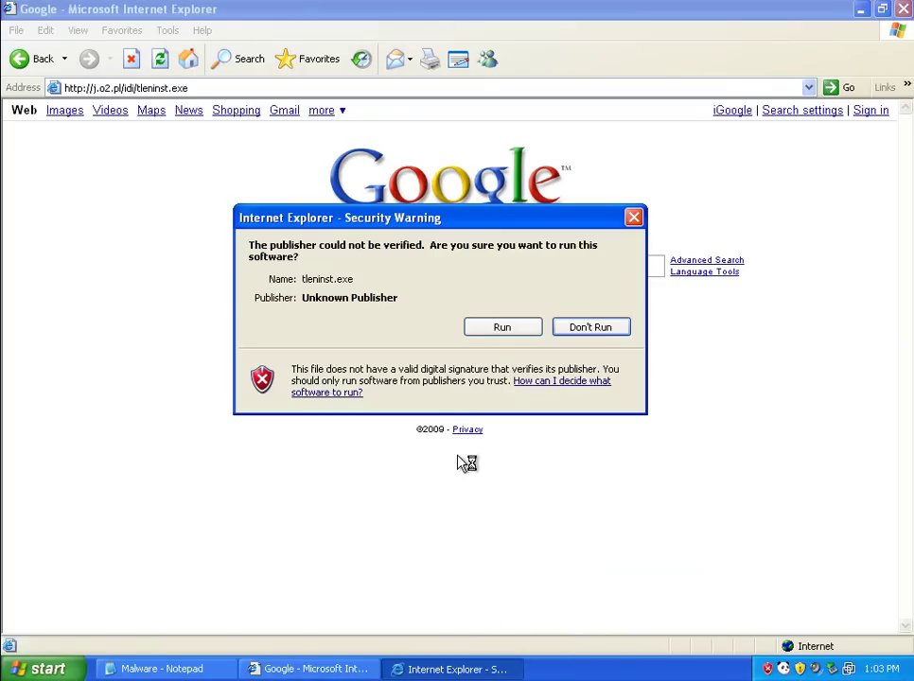
click(496, 330)
click(461, 385)
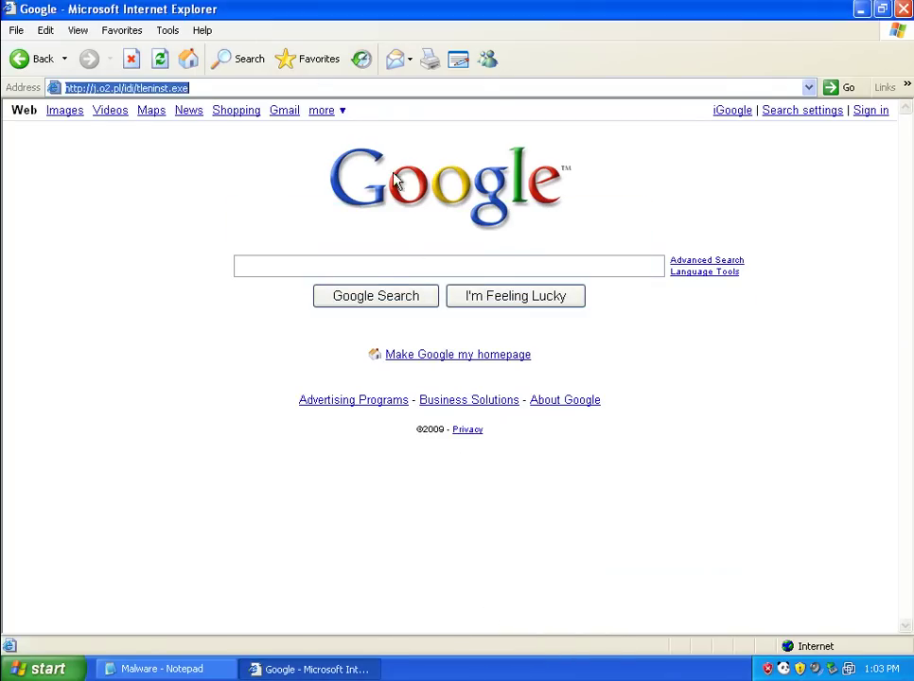
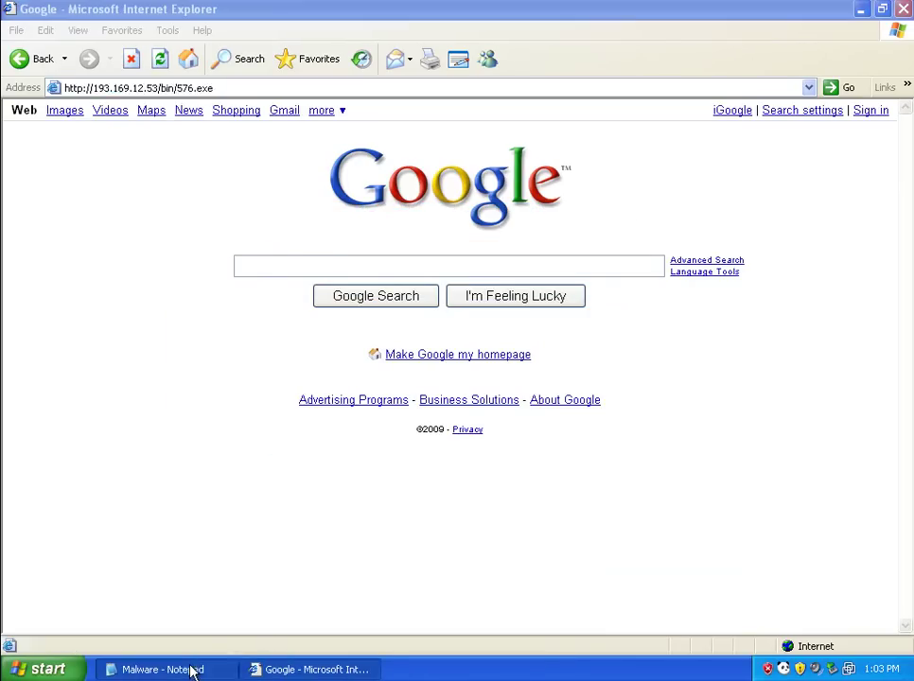
drag(390, 418, 66, 404)
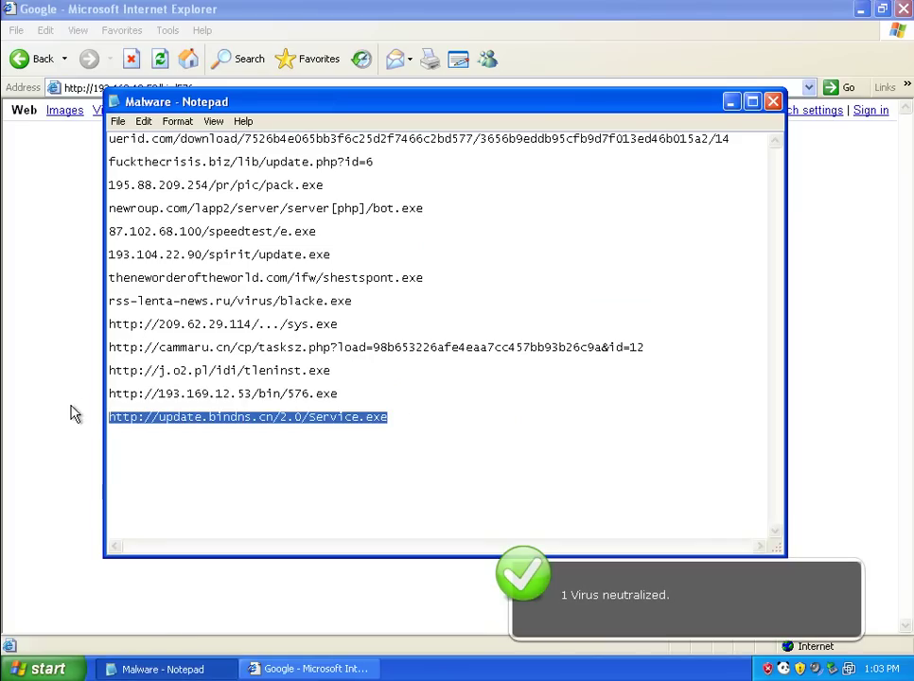
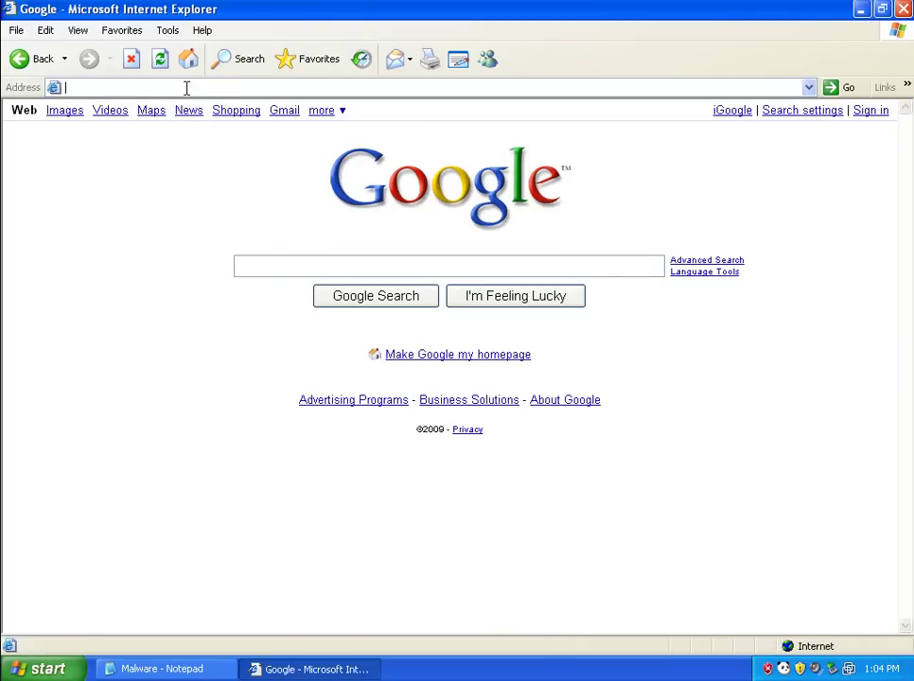
click(232, 670)
right_click(306, 414)
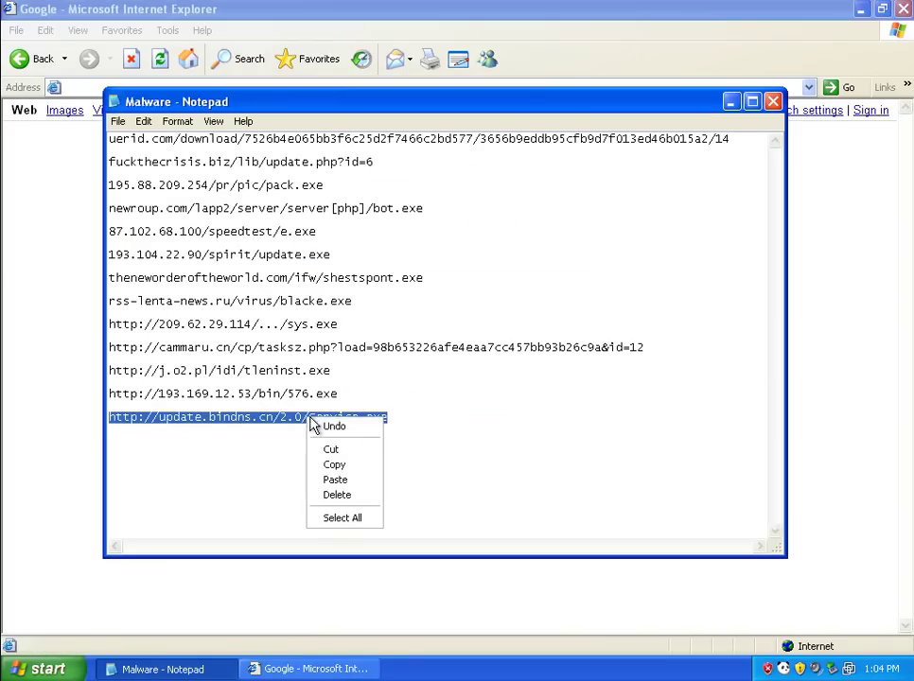
click(339, 466)
click(98, 162)
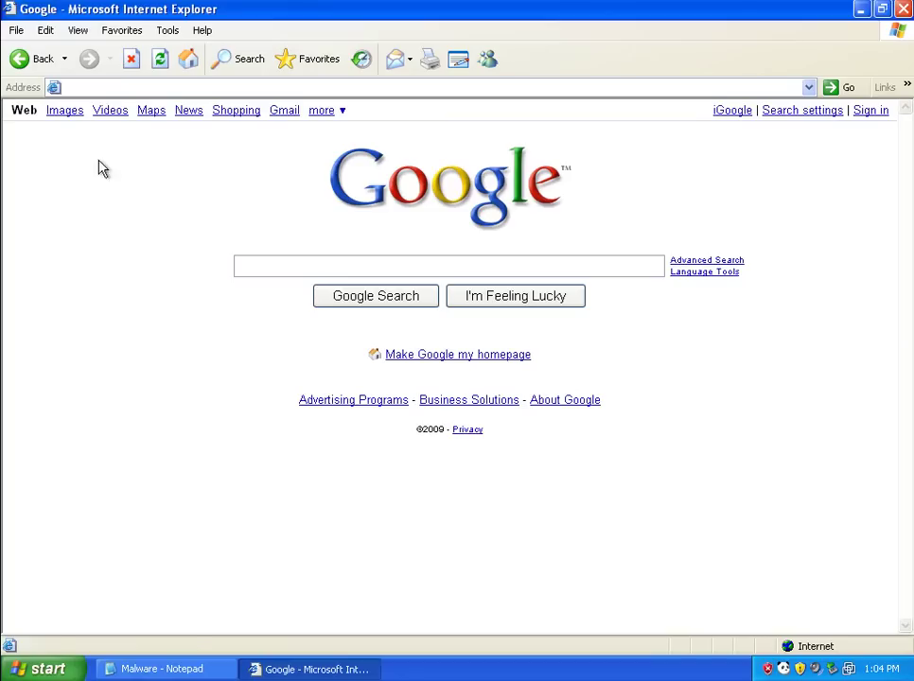
click(118, 88)
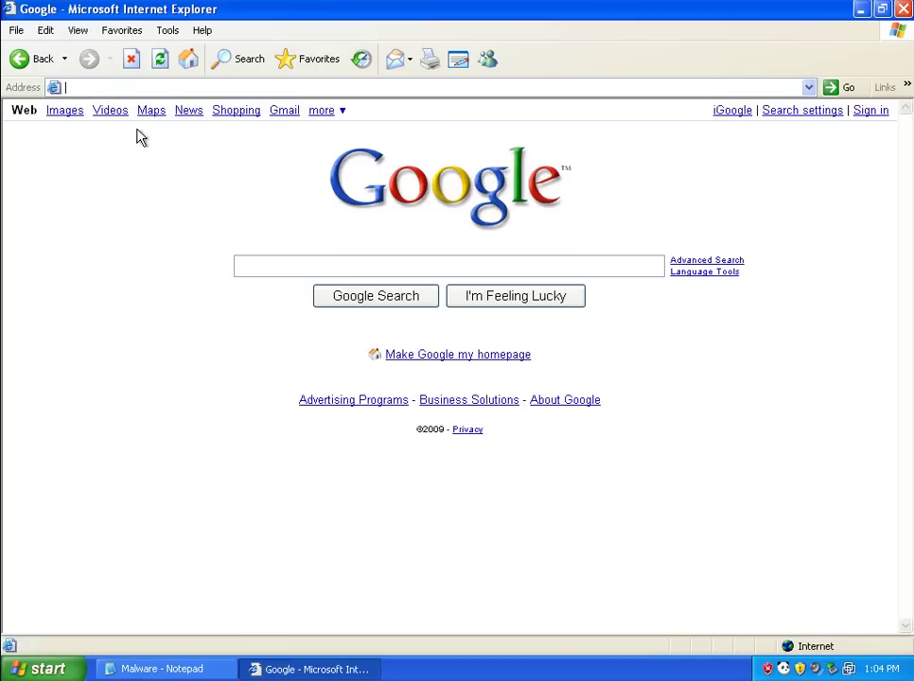
- Restart Internet Explorer, clear its address field and close the Spyware Alert balloon
click(902, 11)
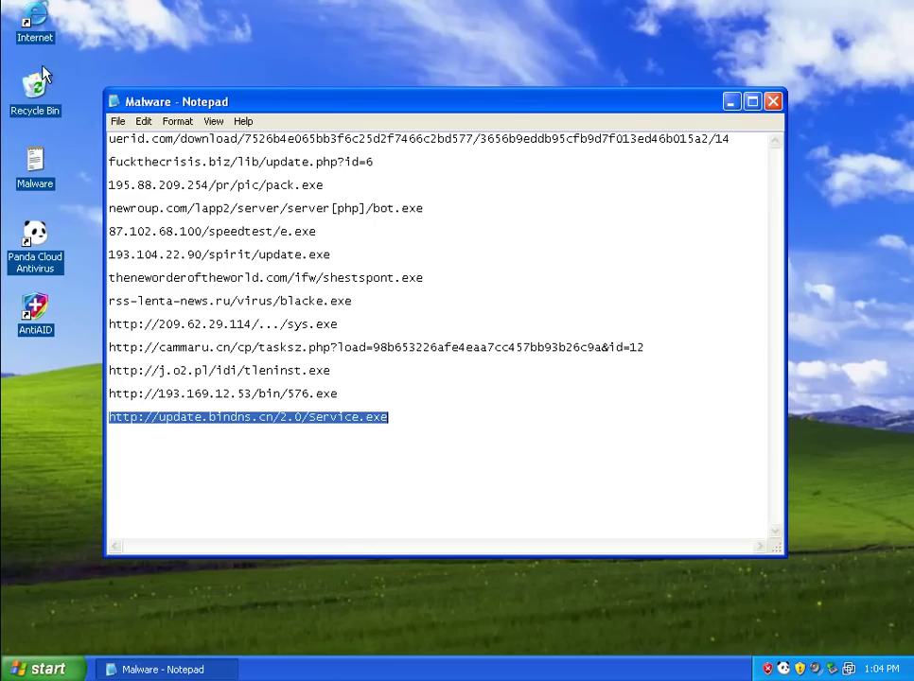
double_click(30, 29)
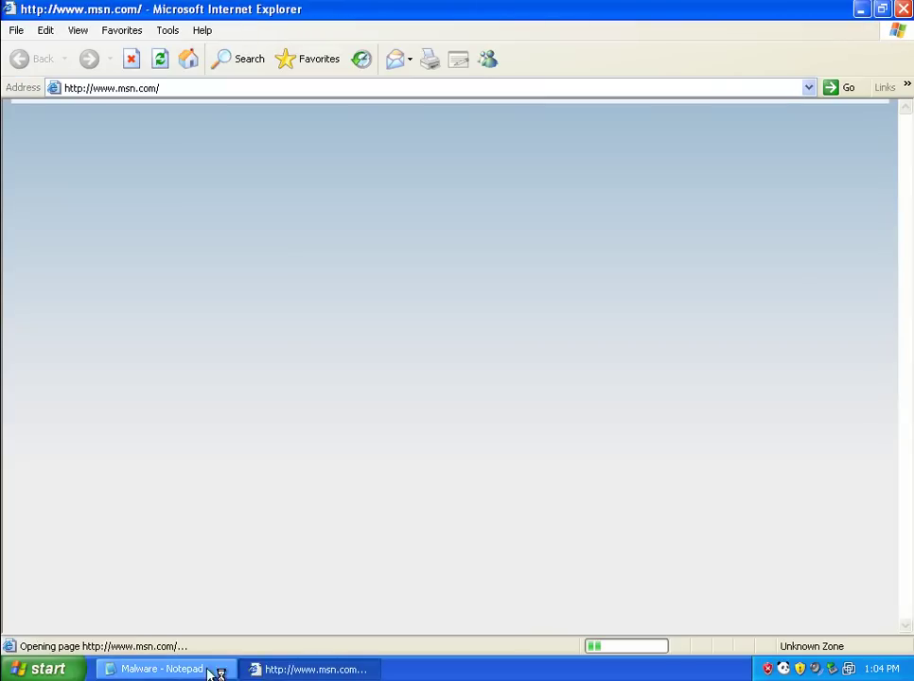
click(214, 670)
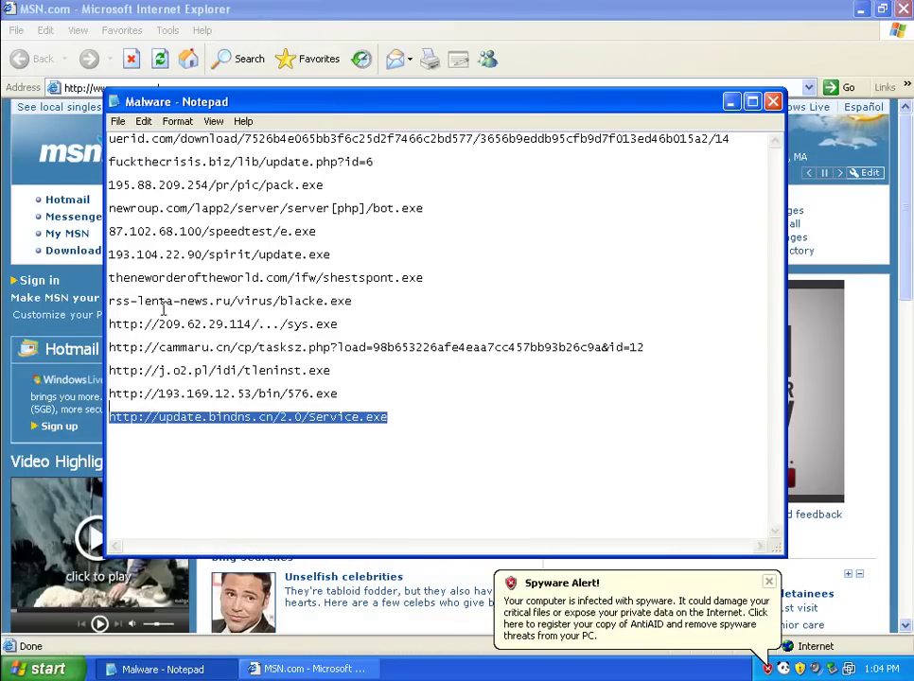
click(97, 86)
key(BackSpace)
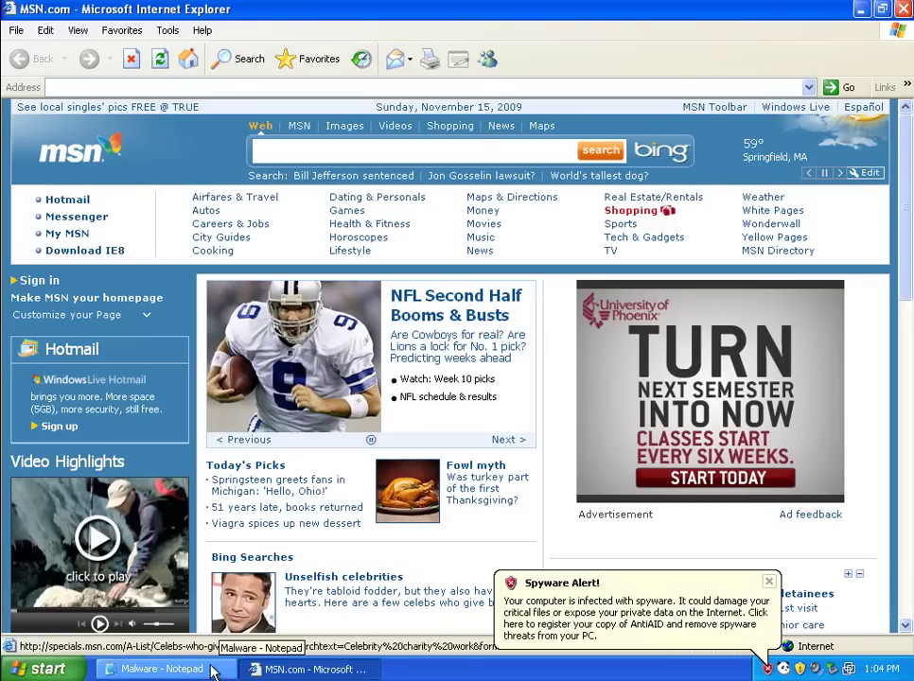
click(769, 581)
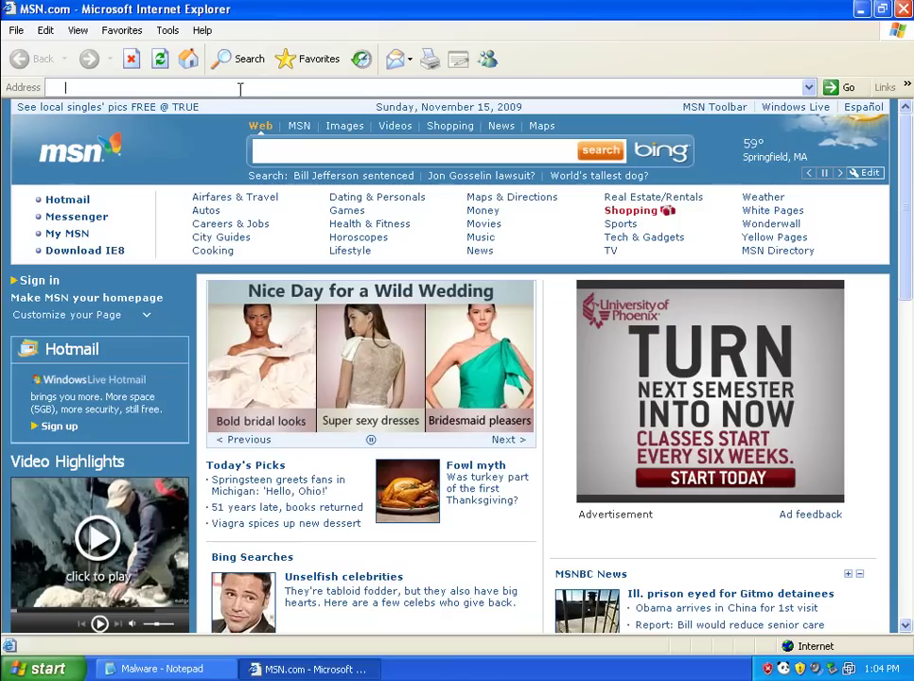
click(164, 88)
click(151, 669)
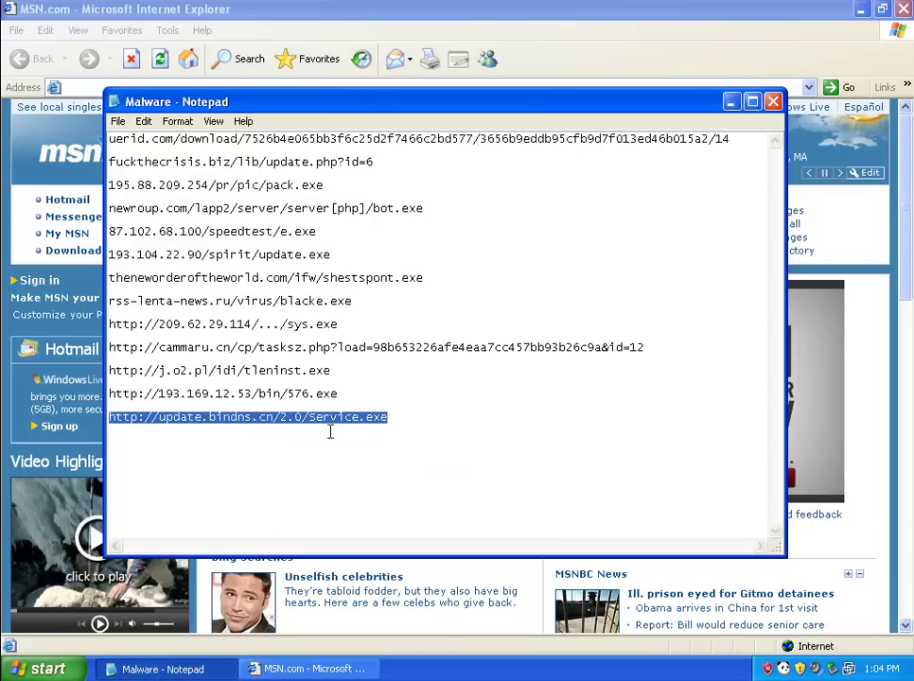
click(368, 416)
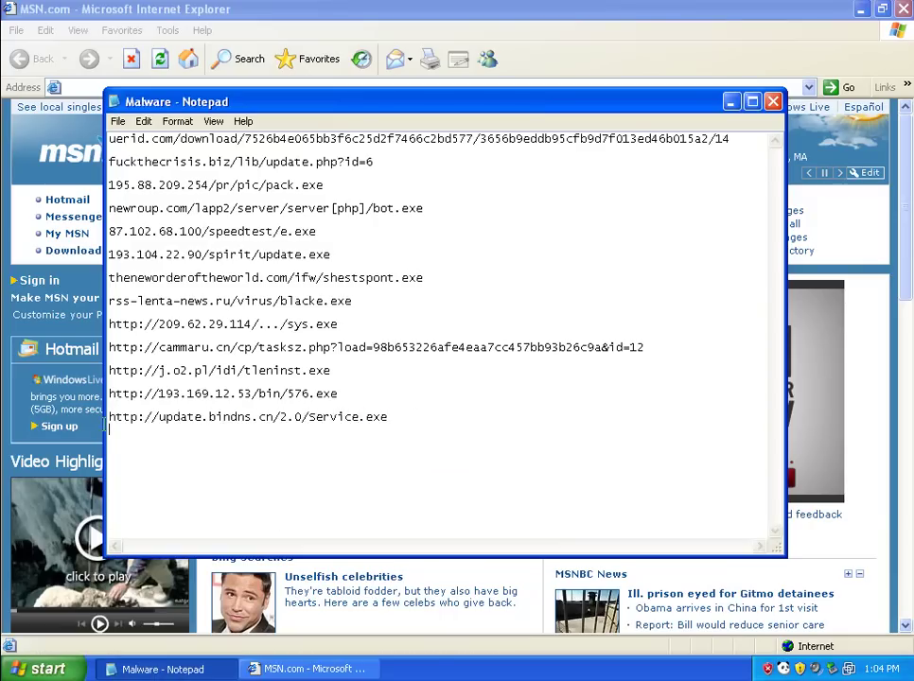
drag(388, 418, 112, 418)
key(ctrl+x)
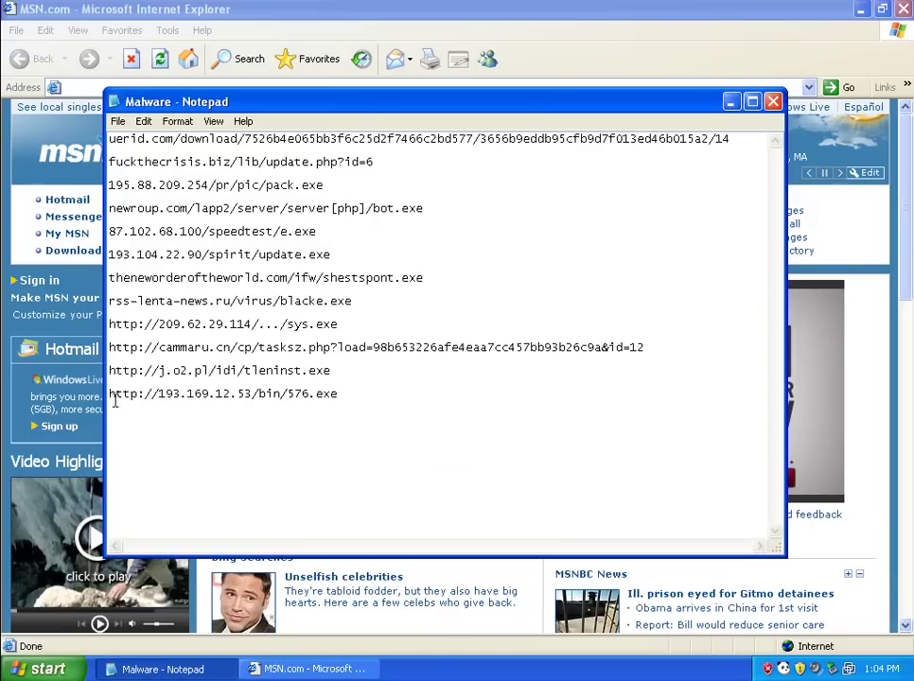
click(68, 87)
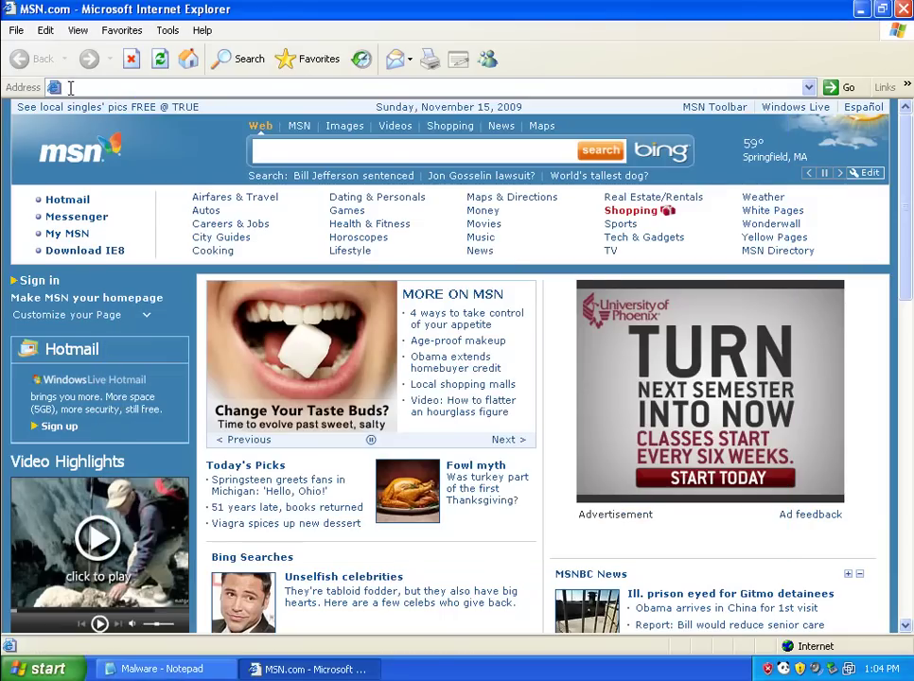
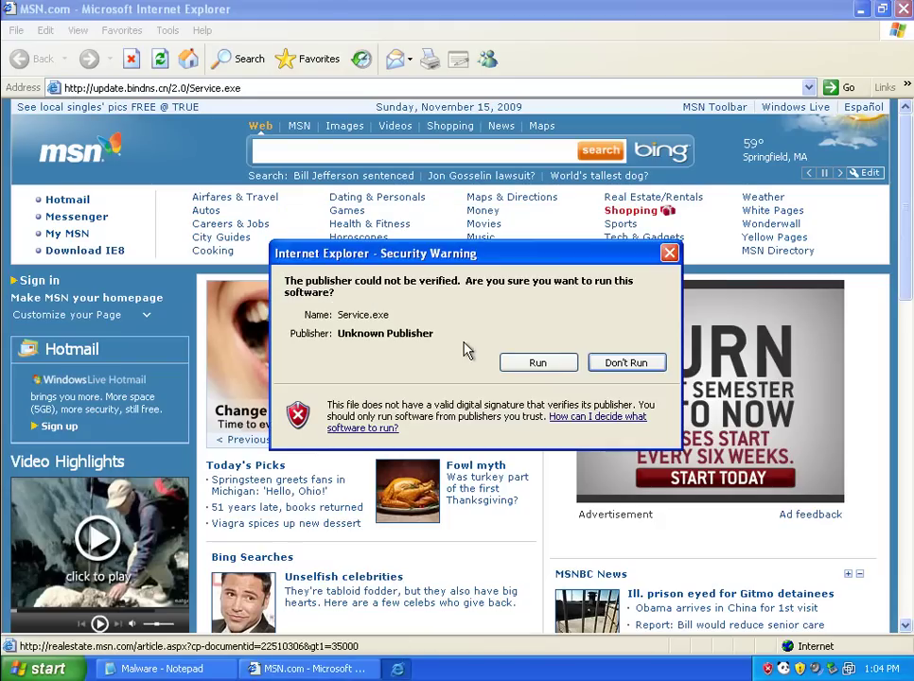
click(536, 364)
click(459, 386)
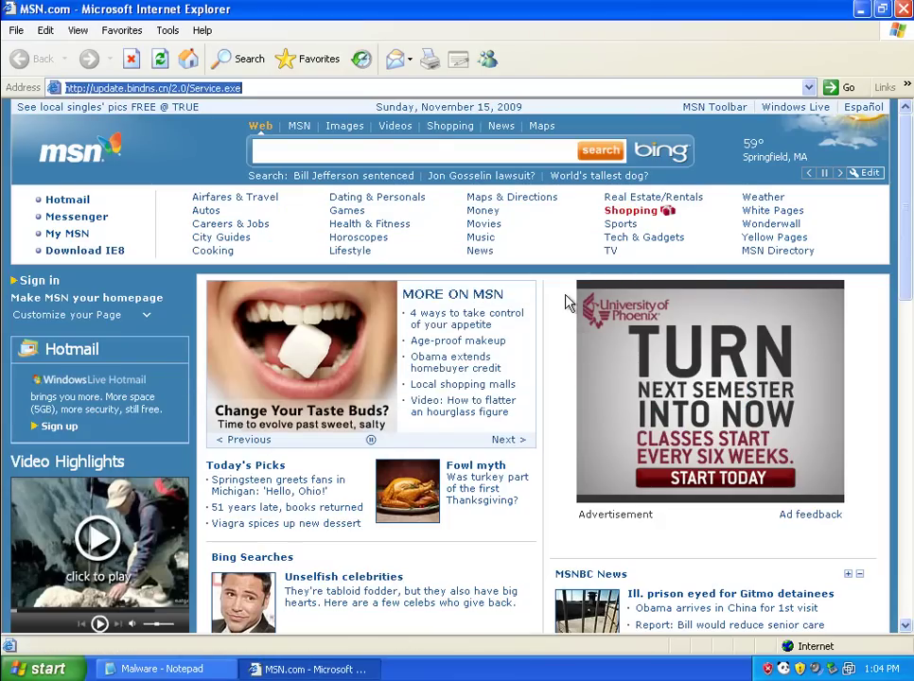
- Close Internet Explorer and the Malware text file
click(901, 10)
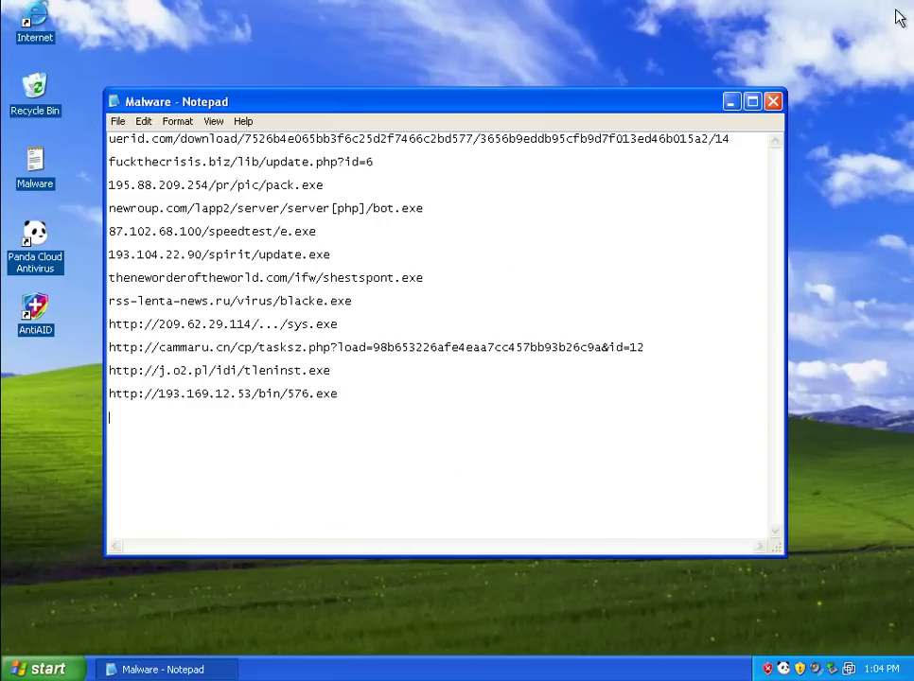
click(773, 101)
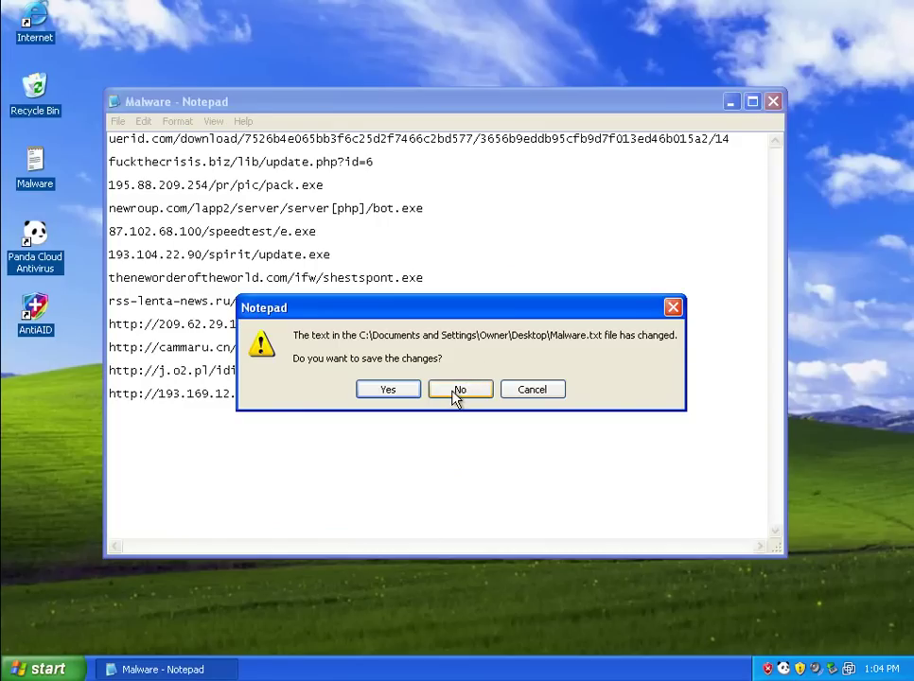
click(388, 390)
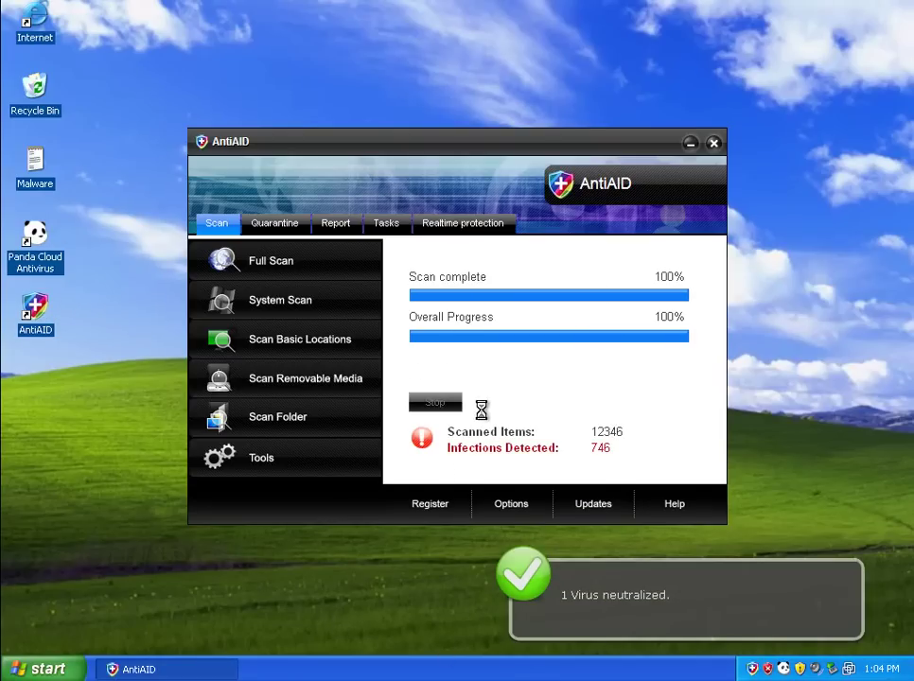
- Postpone AntiAID's spyware cleanup and leave the system unprotected, look through its threat report and close the AntiAID window
click(584, 478)
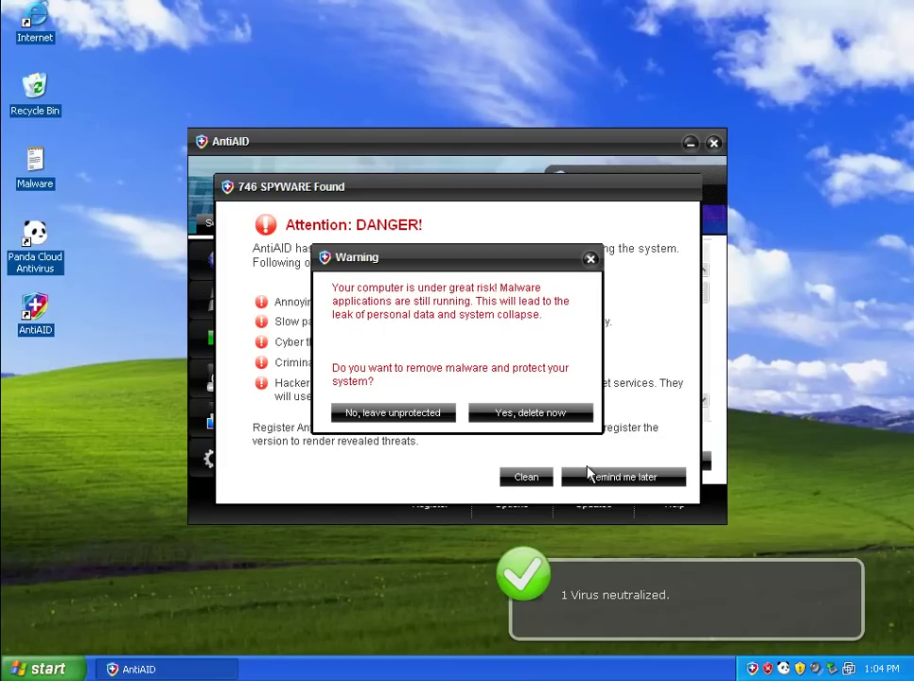
click(434, 418)
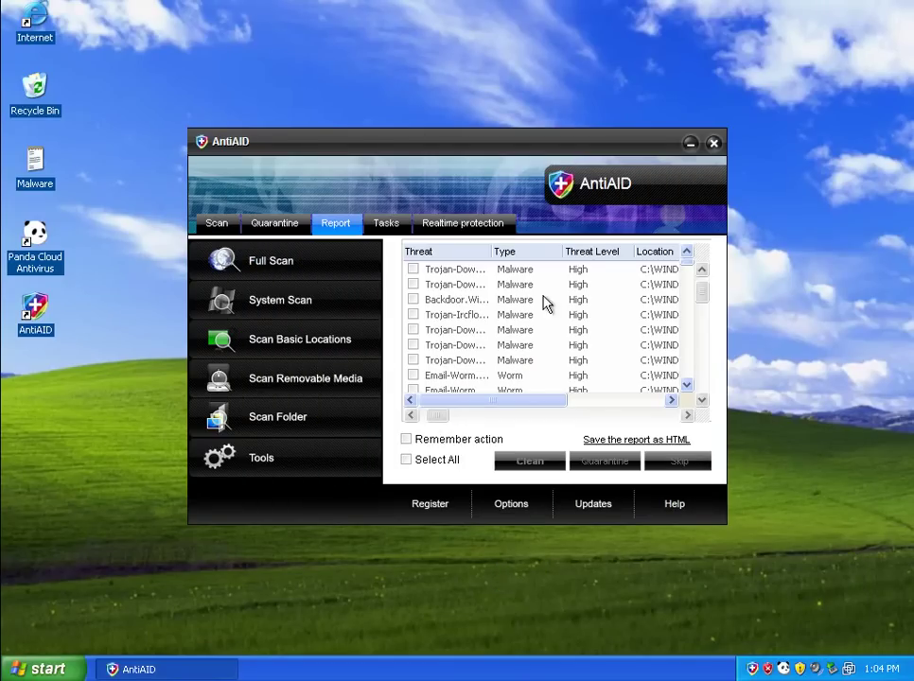
drag(702, 296, 710, 404)
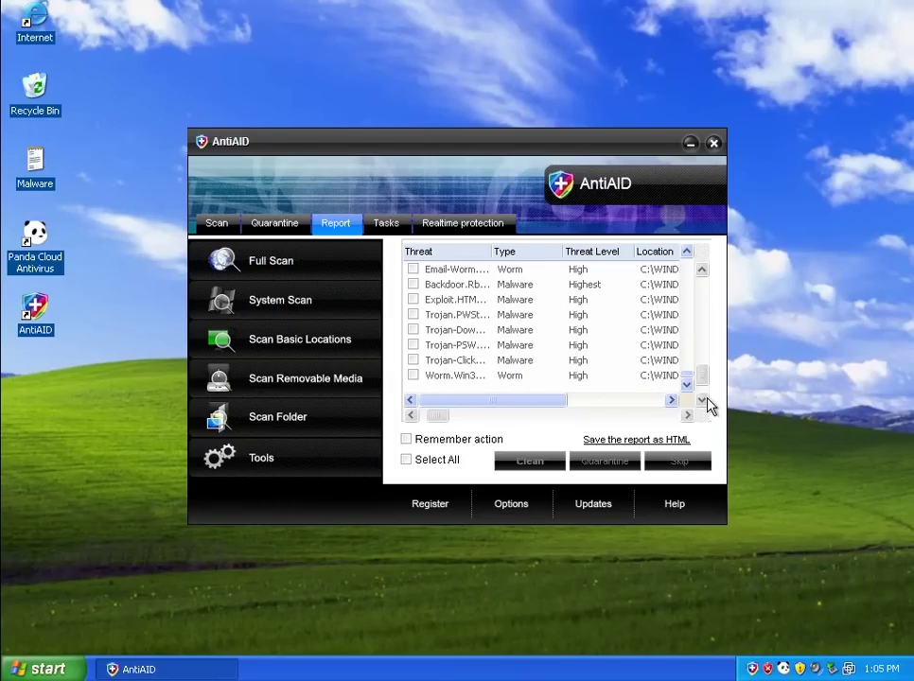
click(713, 144)
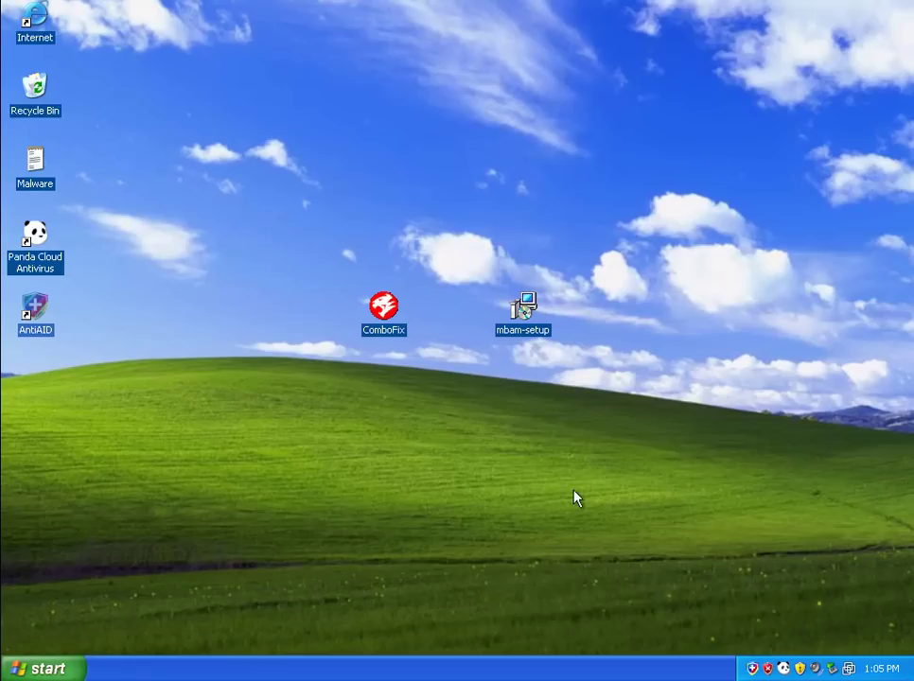
- Open Windows Task Manager, show the running processes and select e[1].exe
right_click(554, 669)
click(590, 618)
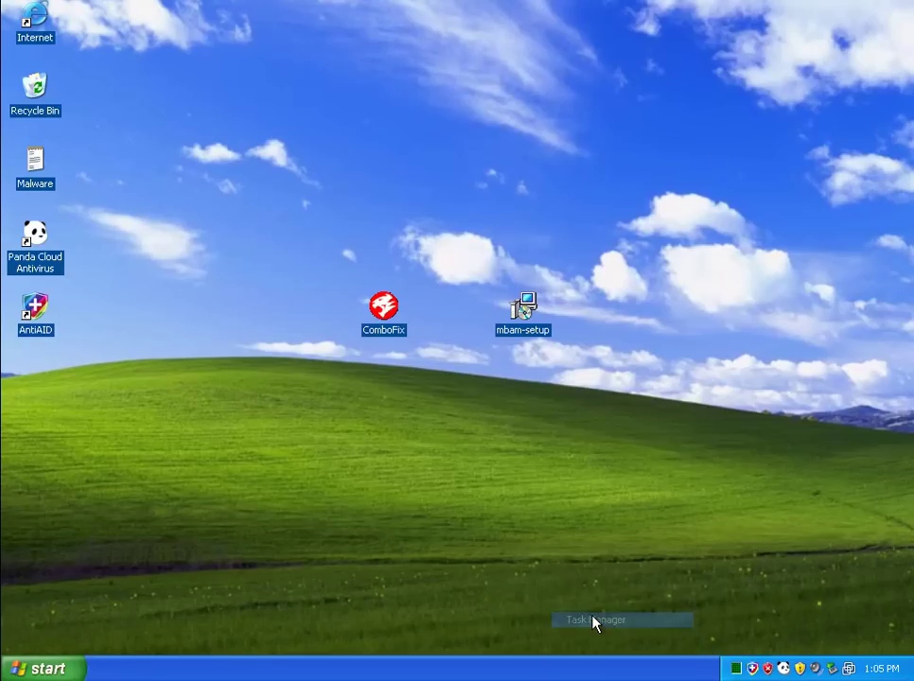
click(107, 66)
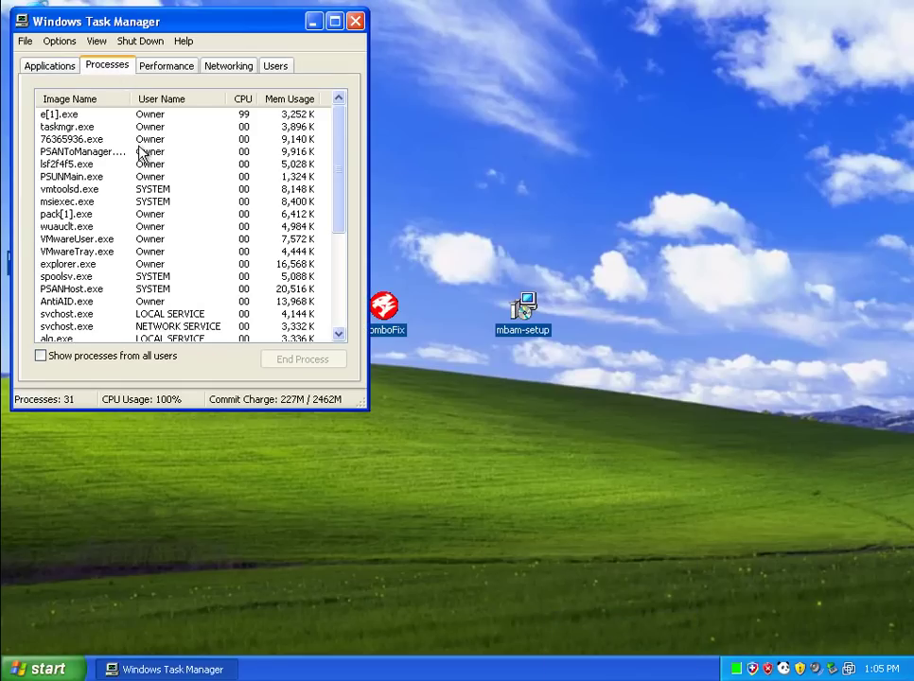
click(76, 117)
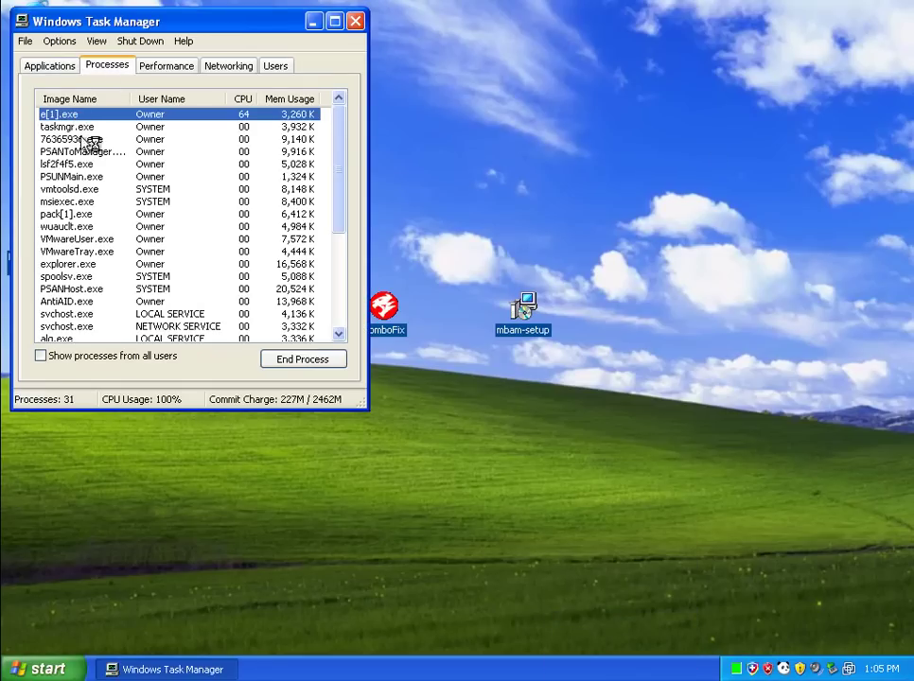
- Look through the running processes in Task Manager, select lsf2f4f5.exe and close Task Manager
click(84, 143)
click(84, 117)
click(86, 129)
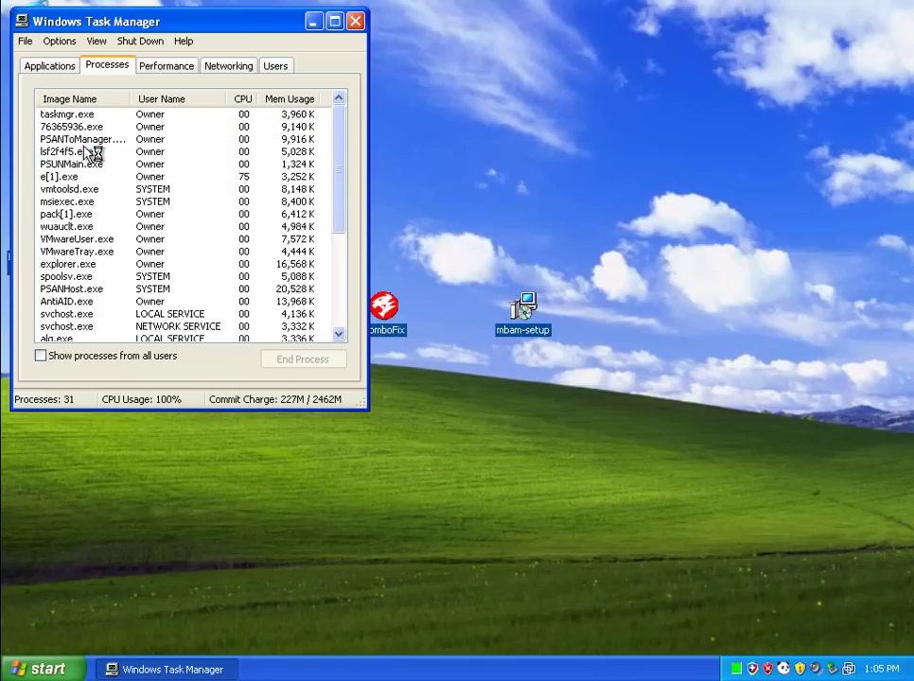
click(90, 151)
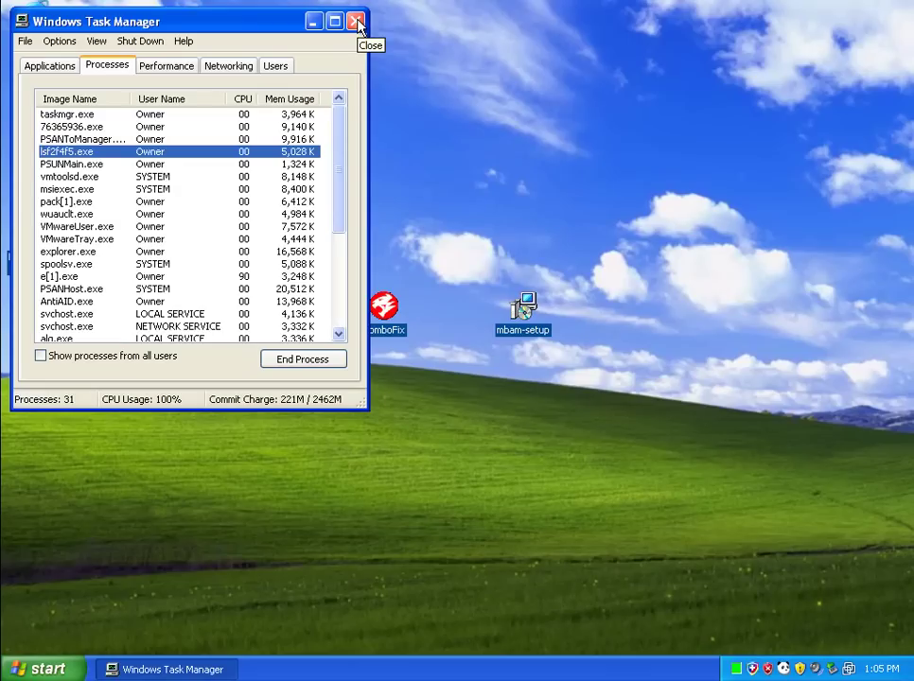
scroll(269, 161, down, 5)
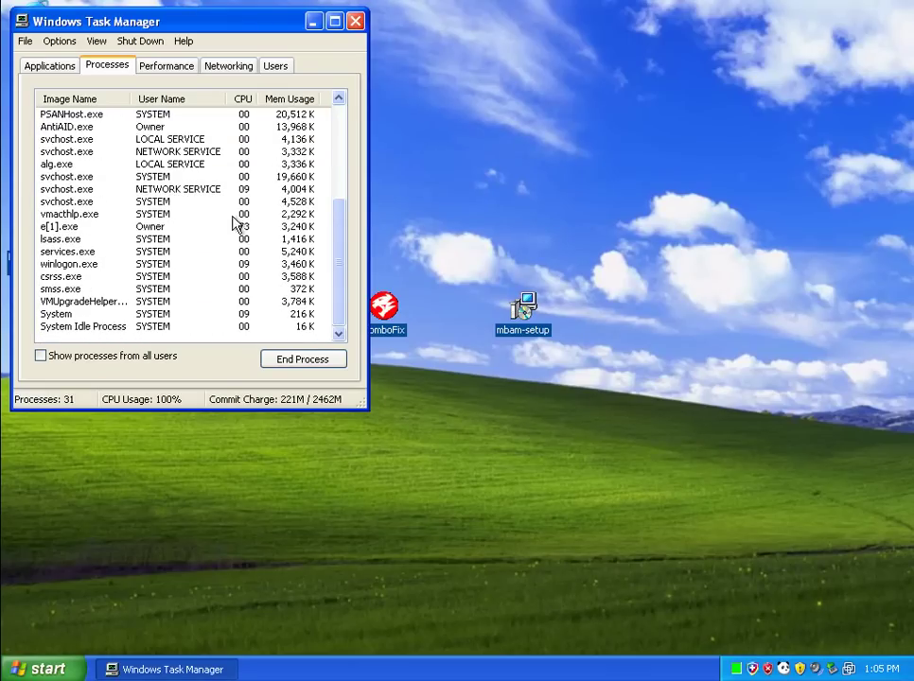
click(355, 21)
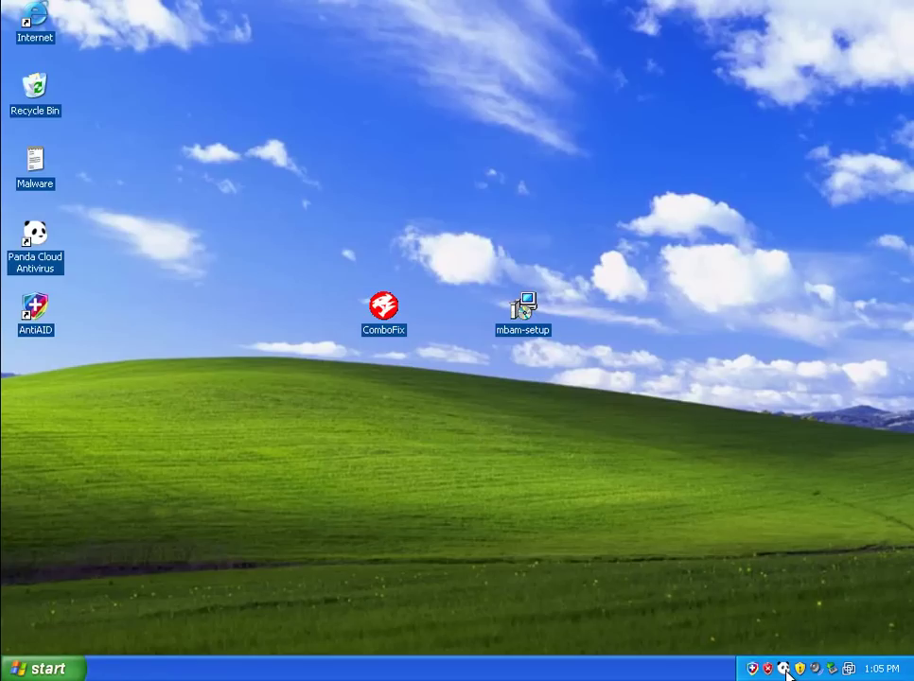
- Start the mbam-setup installer from the desktop and accept English as the setup language
mouse_move(787, 673)
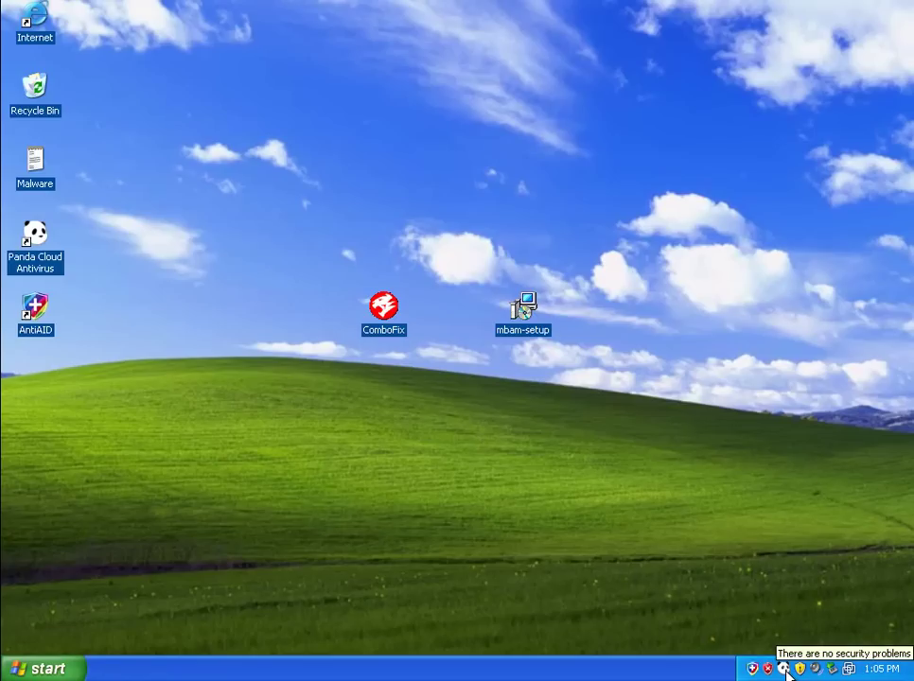
double_click(526, 318)
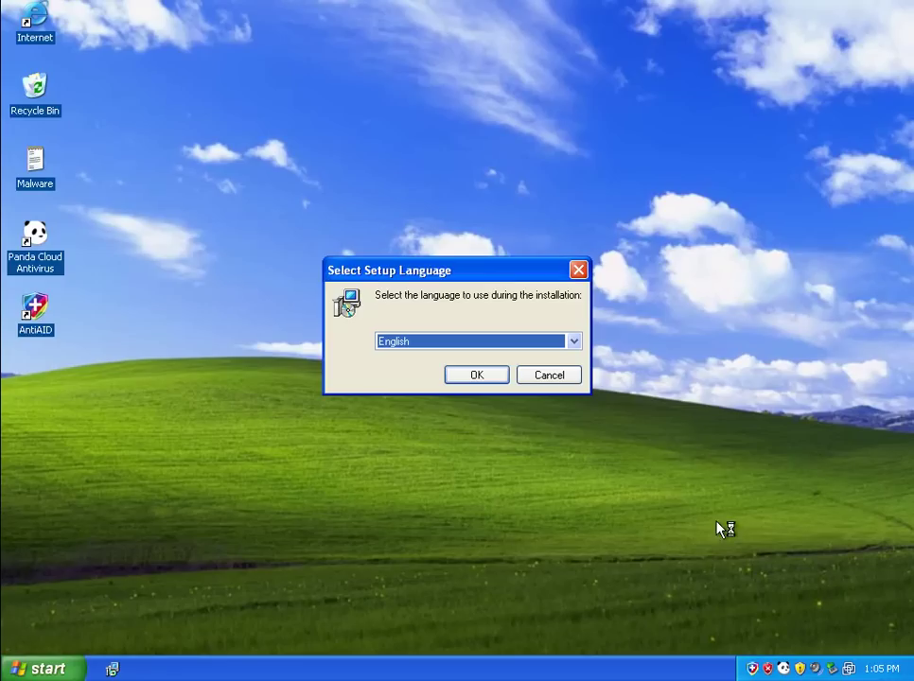
click(478, 376)
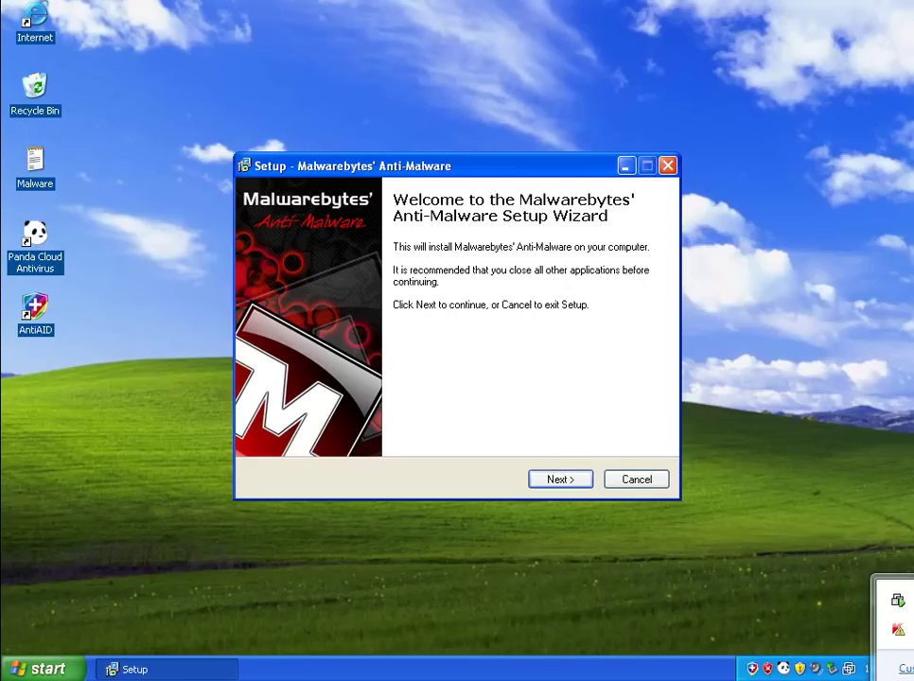
click(824, 616)
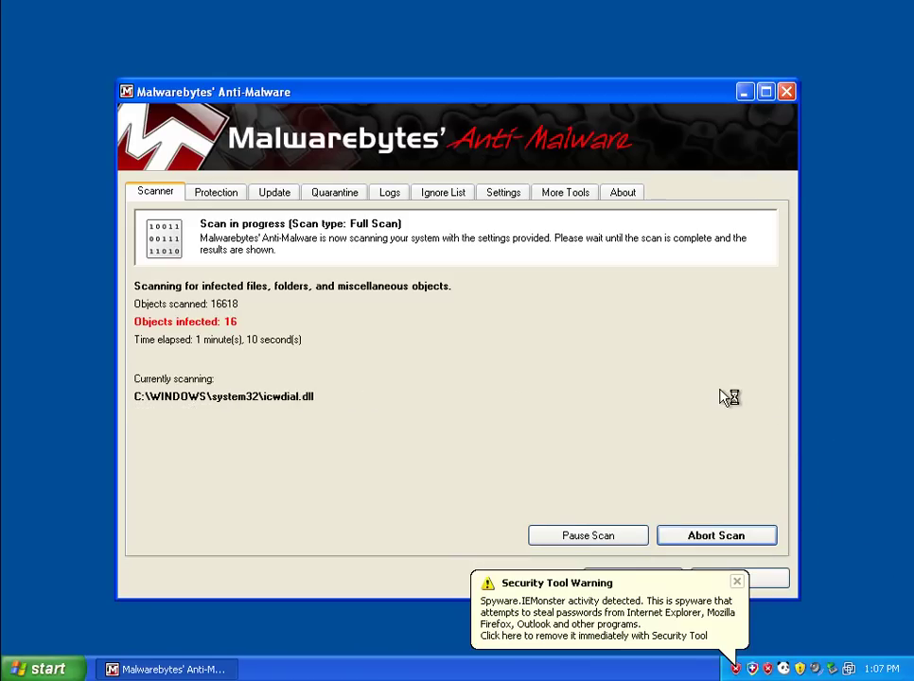
- Dismiss the Security Tool warning during the full scan, minimise Malwarebytes' Anti-Malware to check the desktop and restore it
click(737, 582)
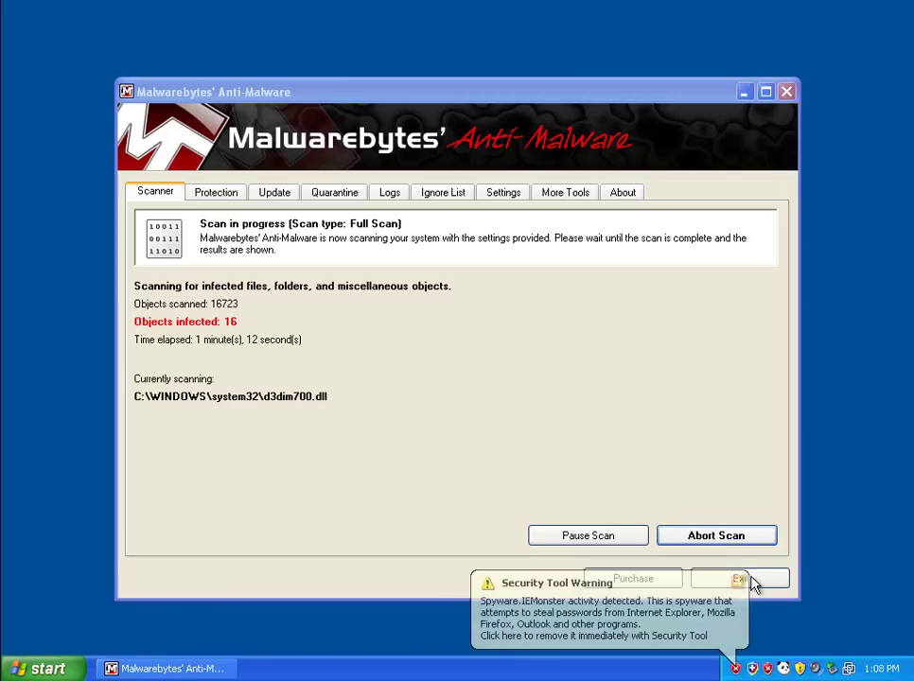
click(745, 92)
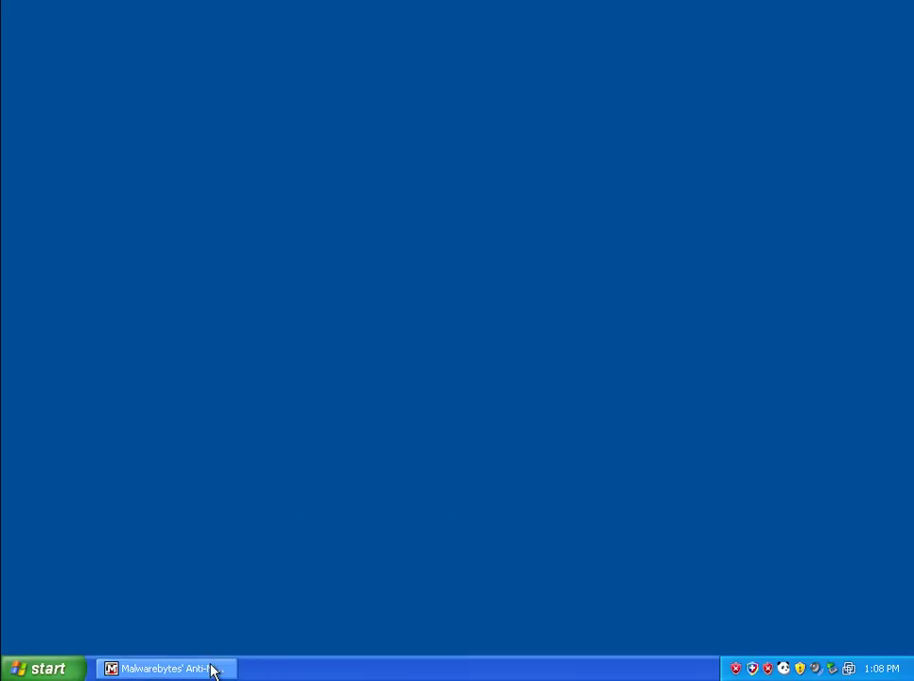
click(212, 670)
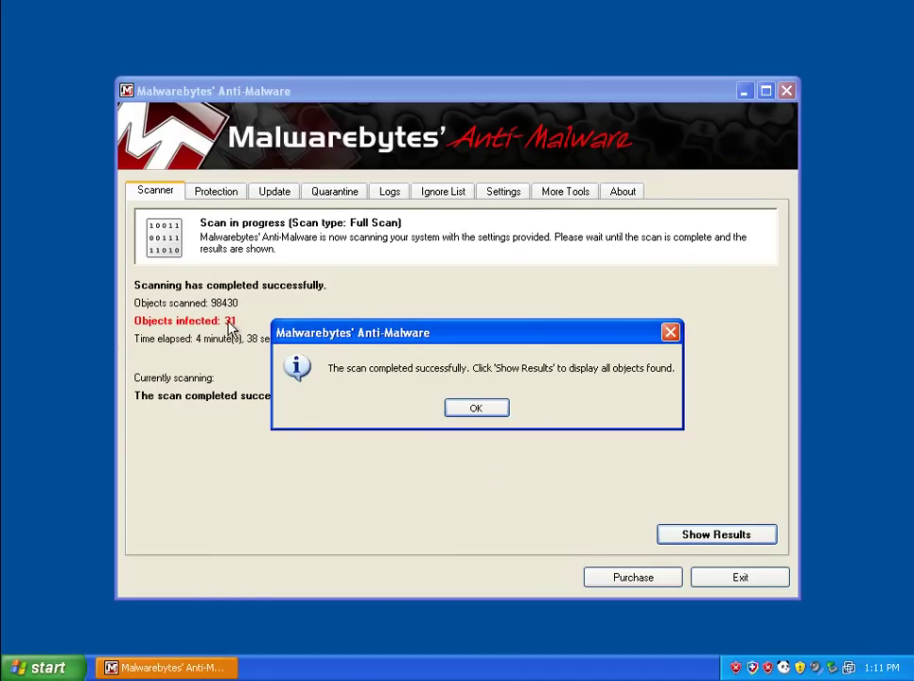
- Show the results of the finished Malwarebytes scan, widen the Vendor column and look through the detected malware
click(492, 410)
click(694, 540)
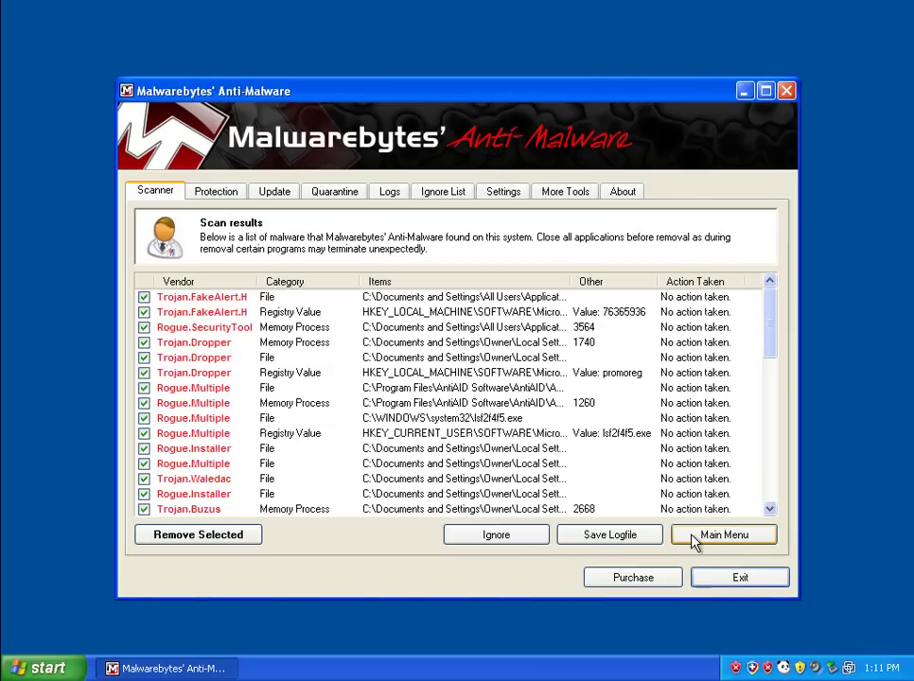
drag(258, 279, 319, 273)
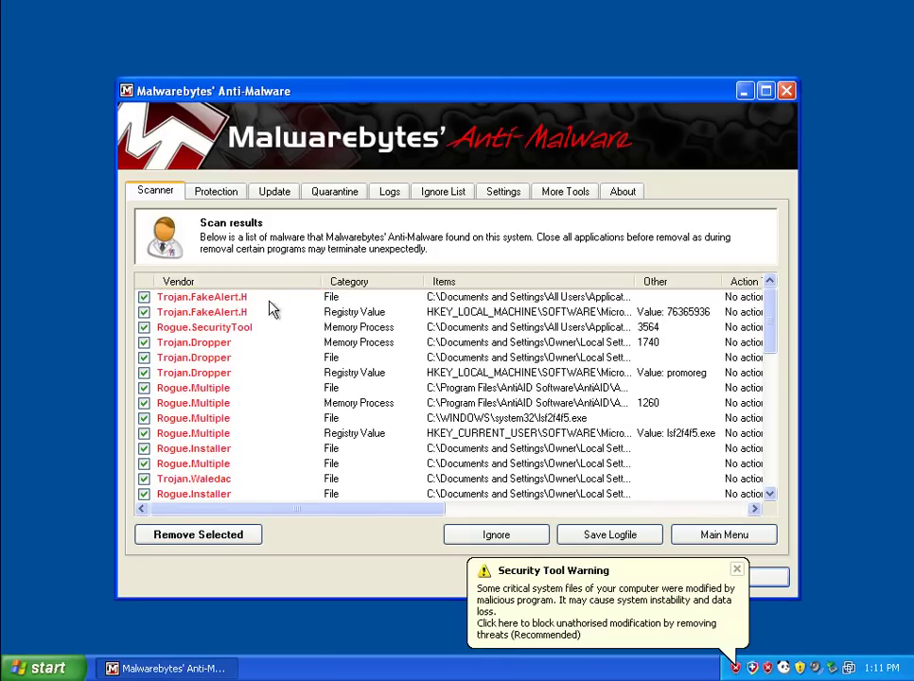
click(276, 359)
scroll(272, 401, down, 2)
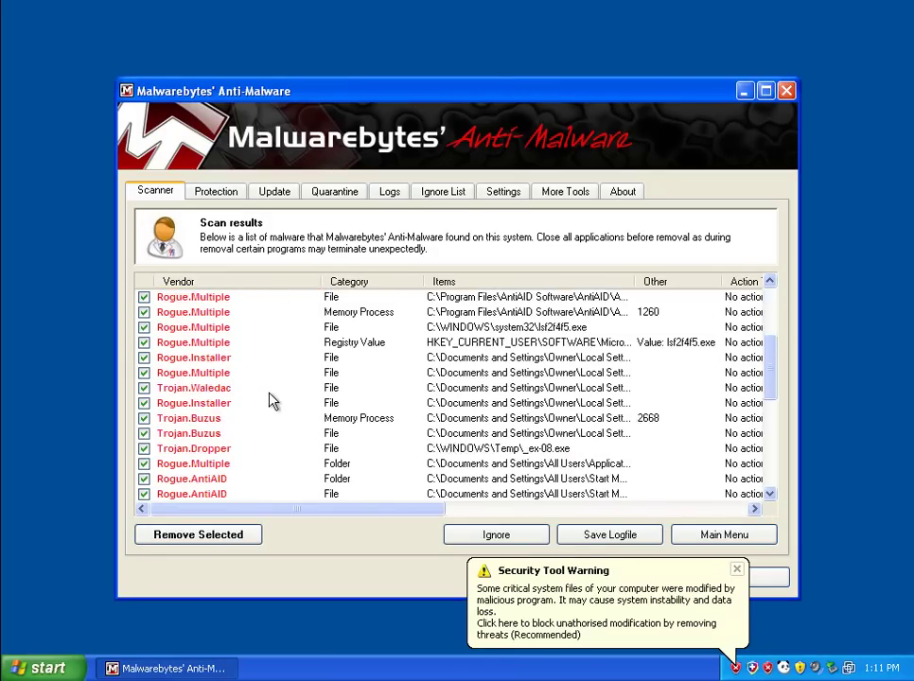
scroll(271, 398, down, 2)
scroll(270, 390, down, 2)
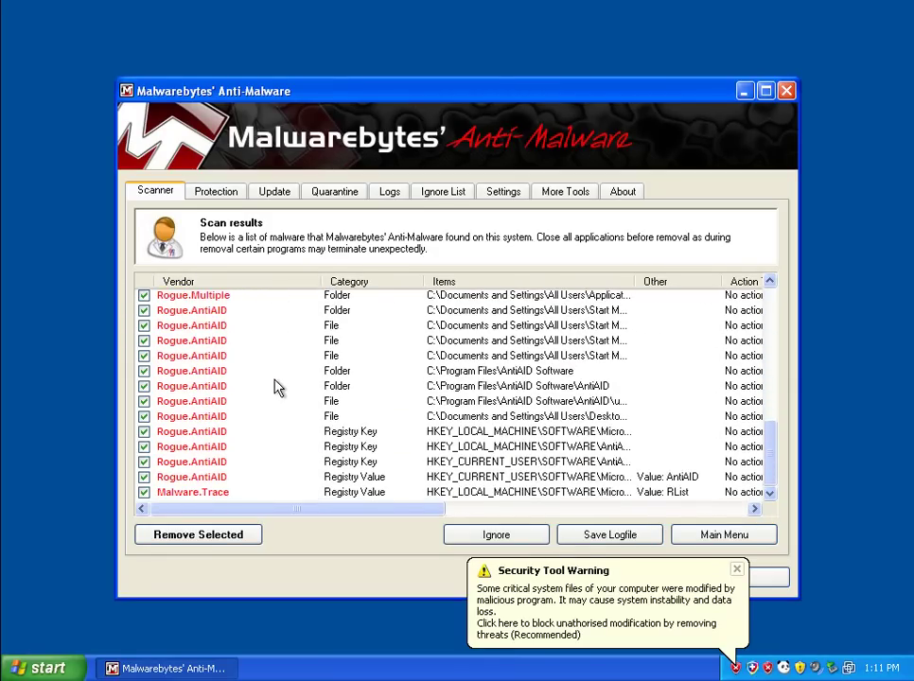
scroll(277, 383, up, 7)
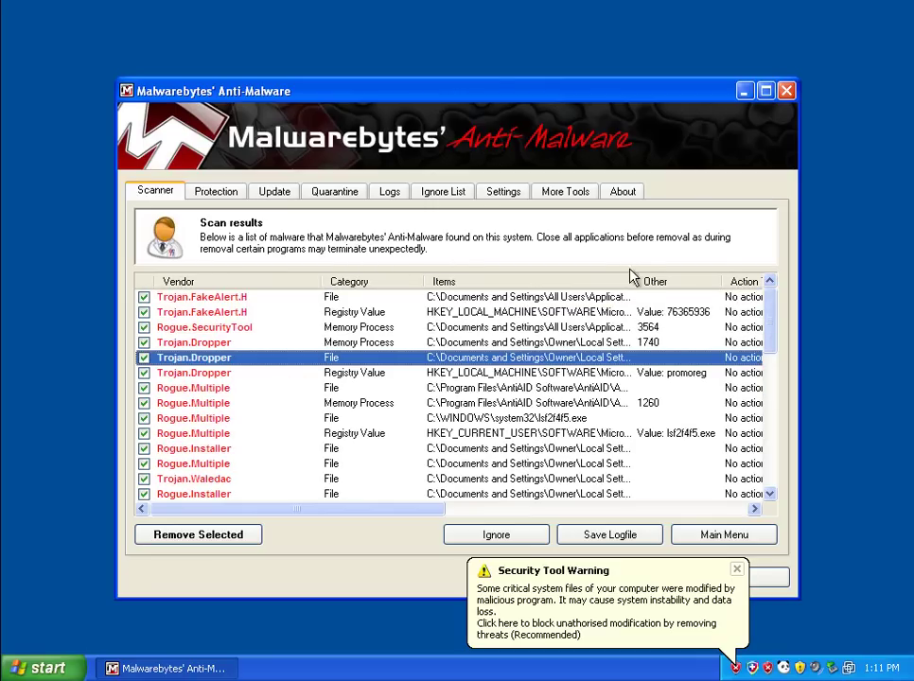
- Widen the Items column and examine the file paths and registry locations of the detected threats through the whole results list
drag(633, 279, 688, 282)
click(502, 301)
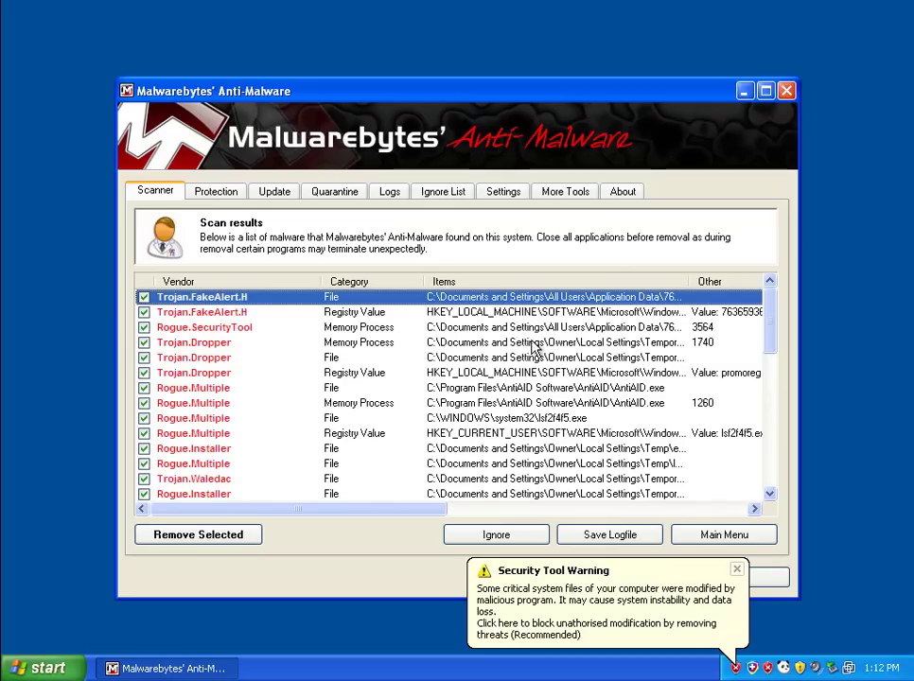
scroll(554, 345, down, 1)
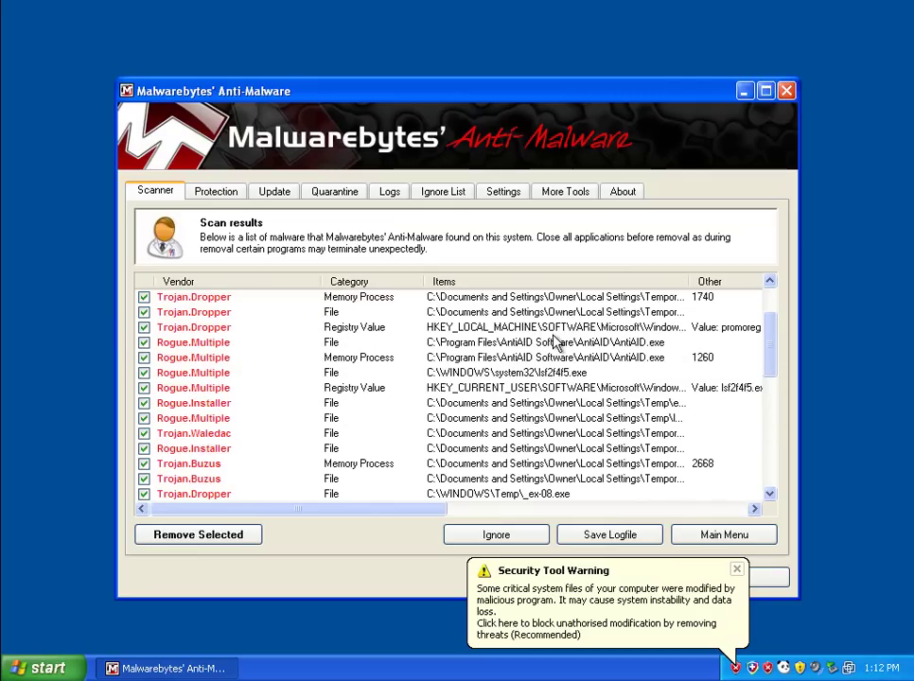
scroll(561, 413, down, 2)
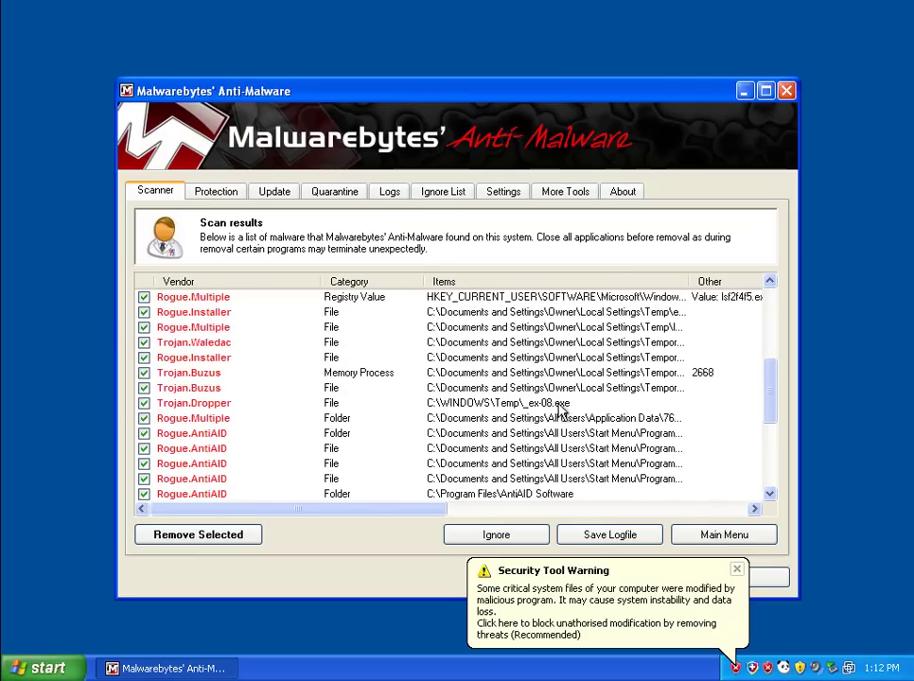
click(560, 405)
scroll(559, 412, down, 2)
click(542, 422)
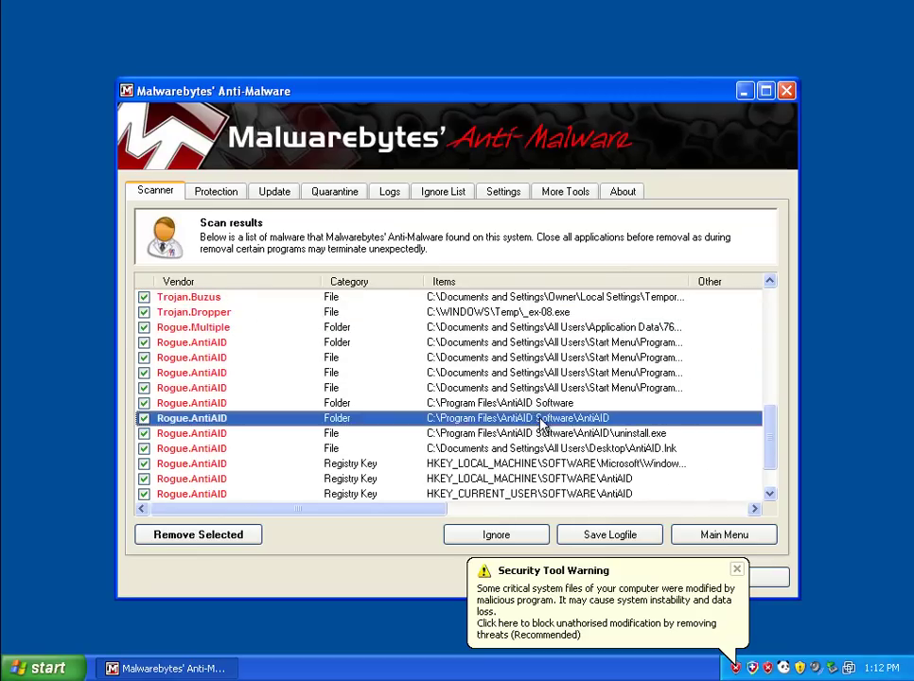
scroll(550, 417, down, 1)
click(552, 444)
scroll(547, 407, up, 6)
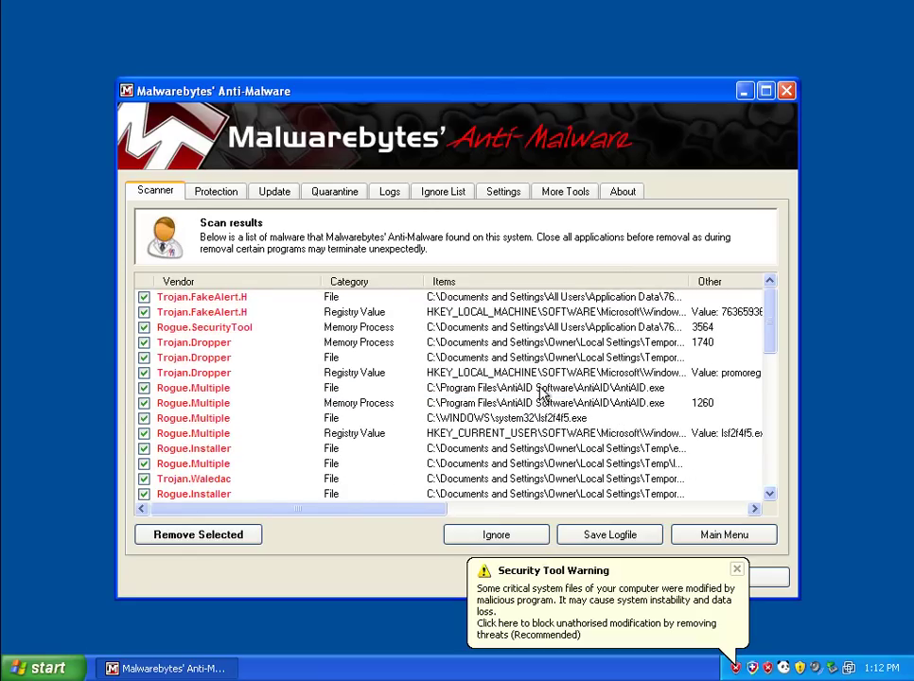
click(563, 298)
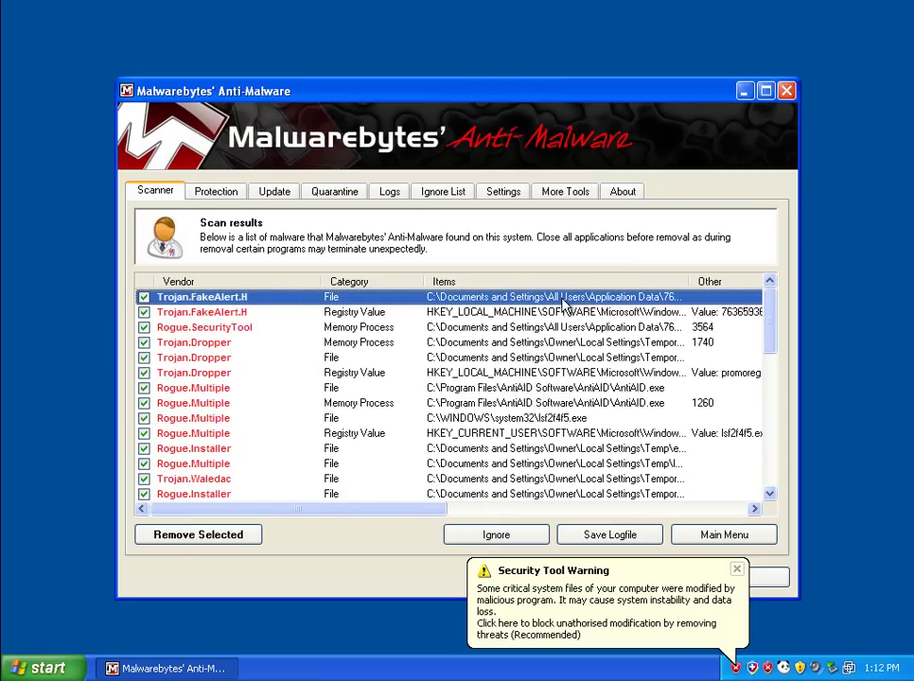
- Remove all checked infections with Malwarebytes, close the mbam log and agree to restart the computer to complete the removal
click(736, 570)
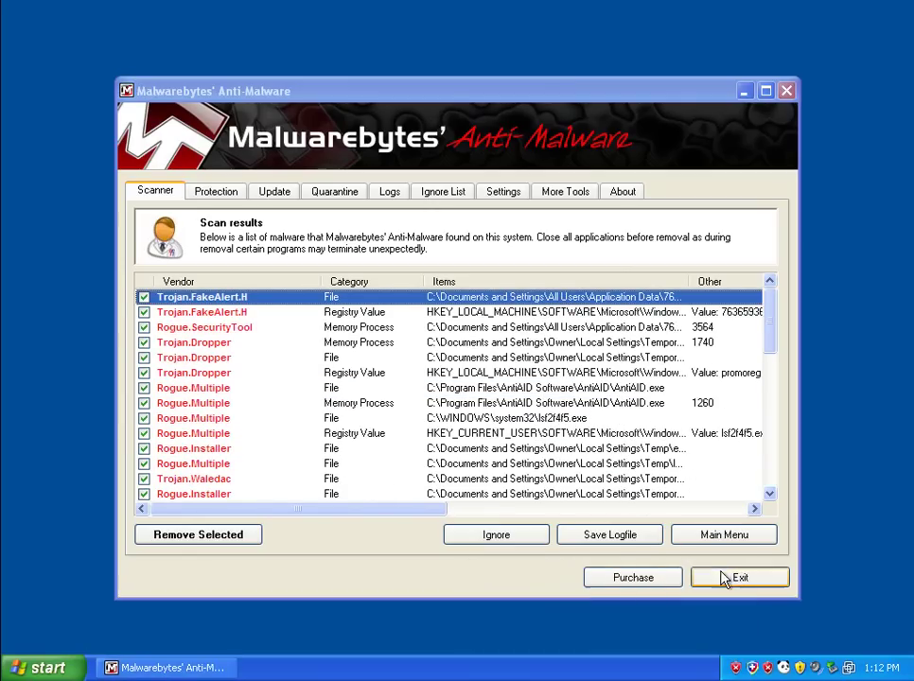
click(225, 536)
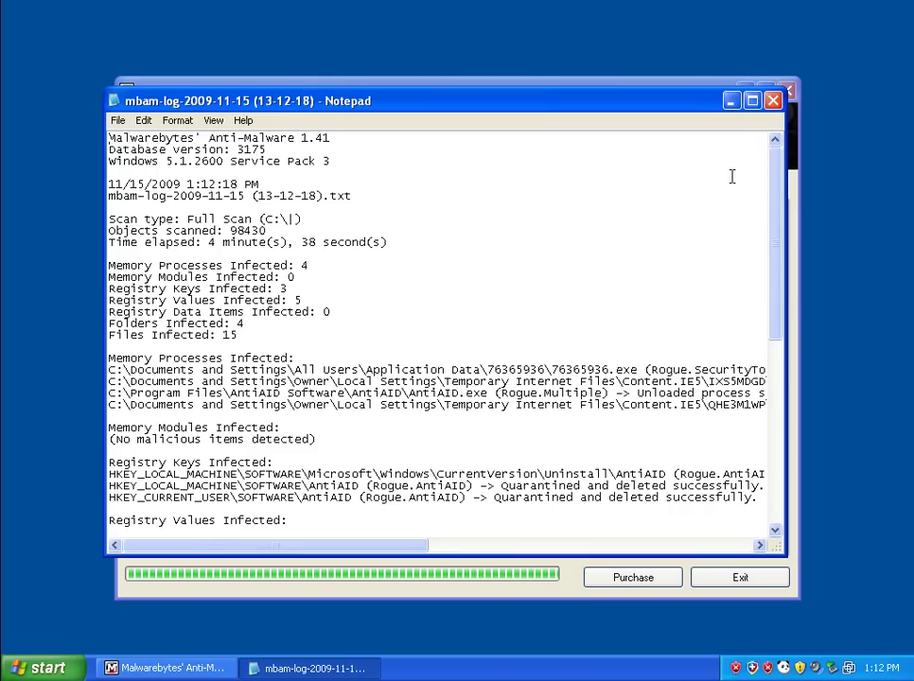
click(773, 100)
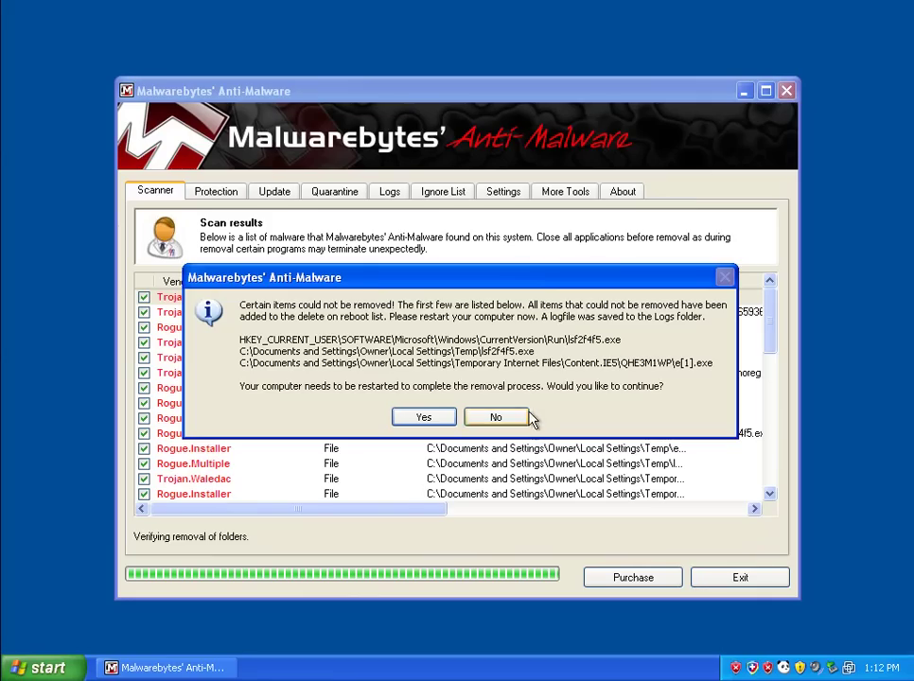
click(426, 419)
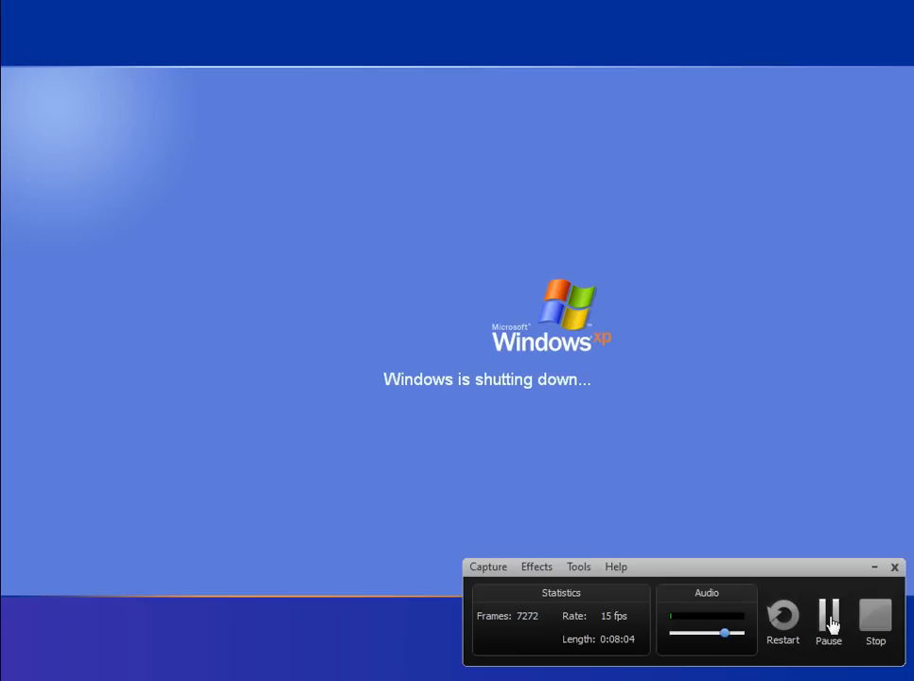
click(829, 616)
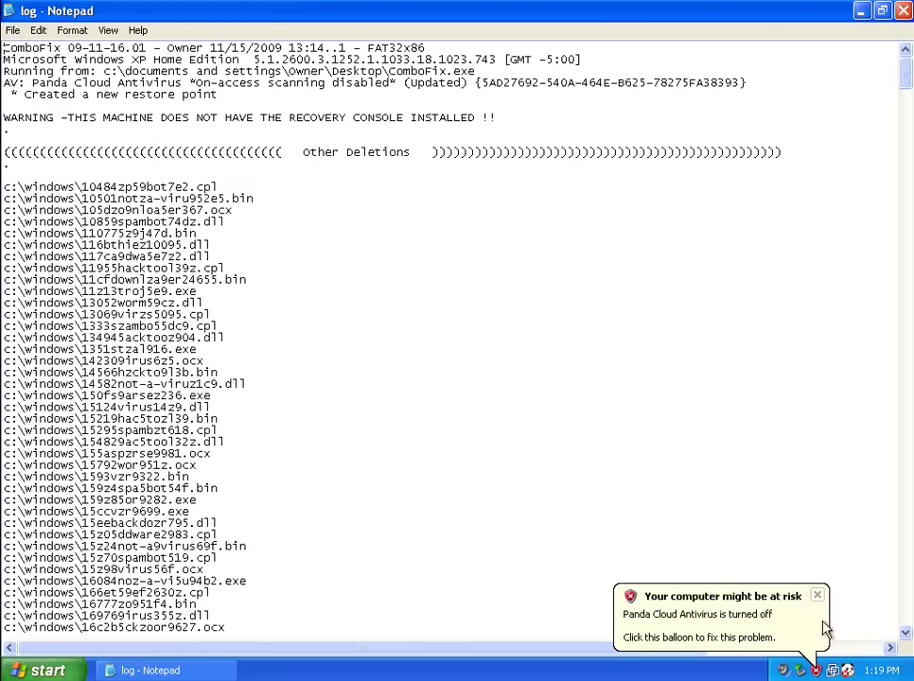
- Dismiss the Panda Cloud Antivirus risk alert, highlight every file under Other Deletions in the ComboFix log and close the log
click(817, 595)
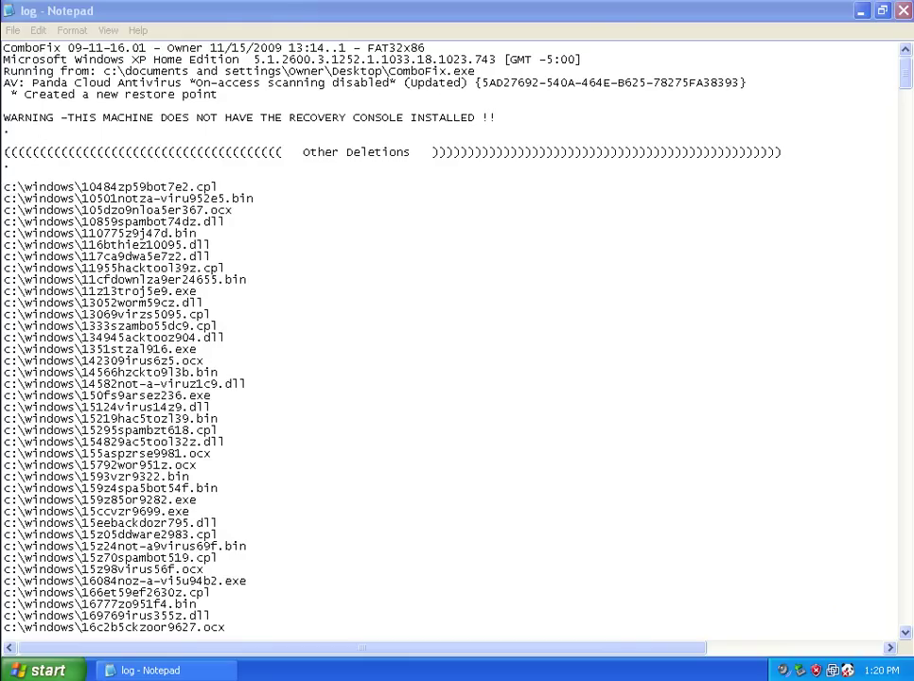
click(4, 182)
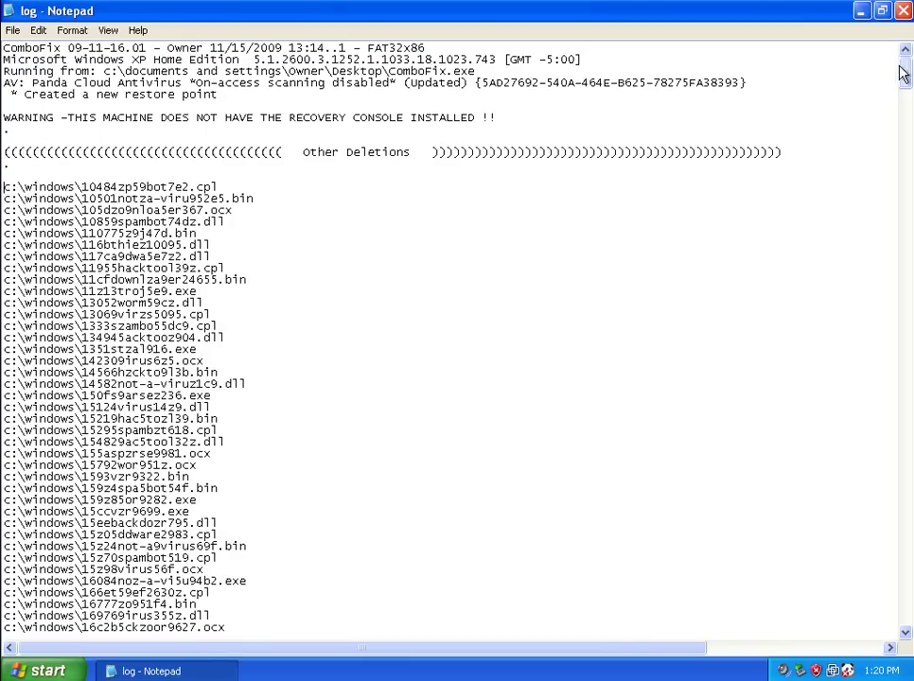
drag(904, 76, 909, 528)
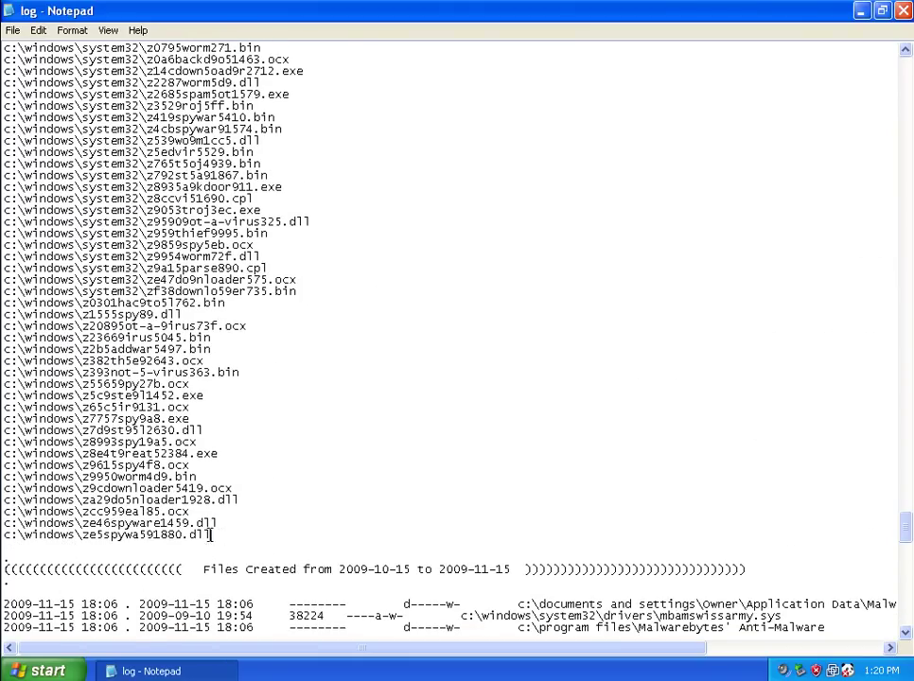
drag(212, 535, 13, 177)
scroll(81, 94, up, 6)
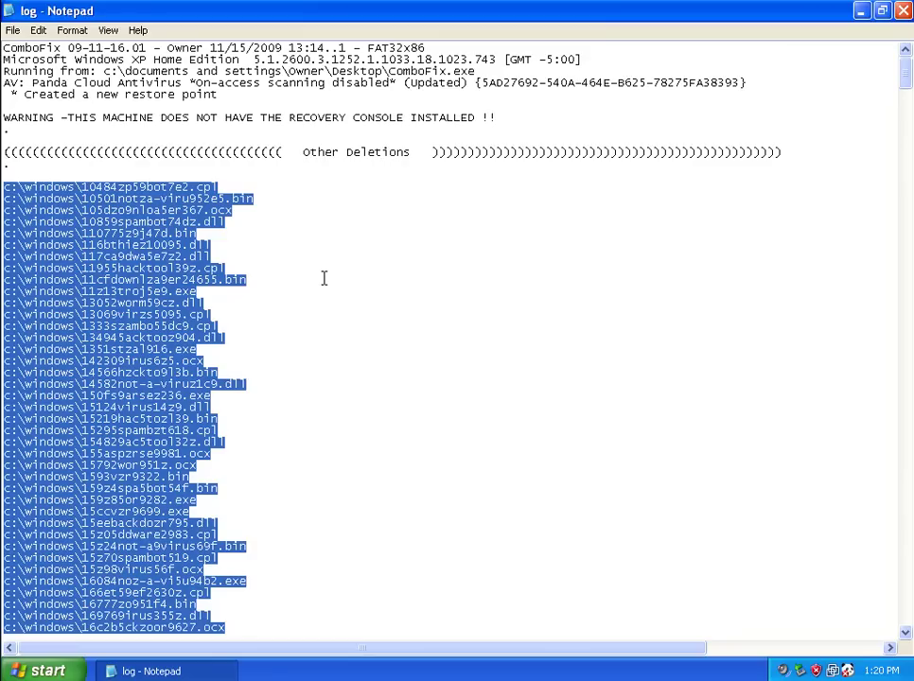
click(904, 11)
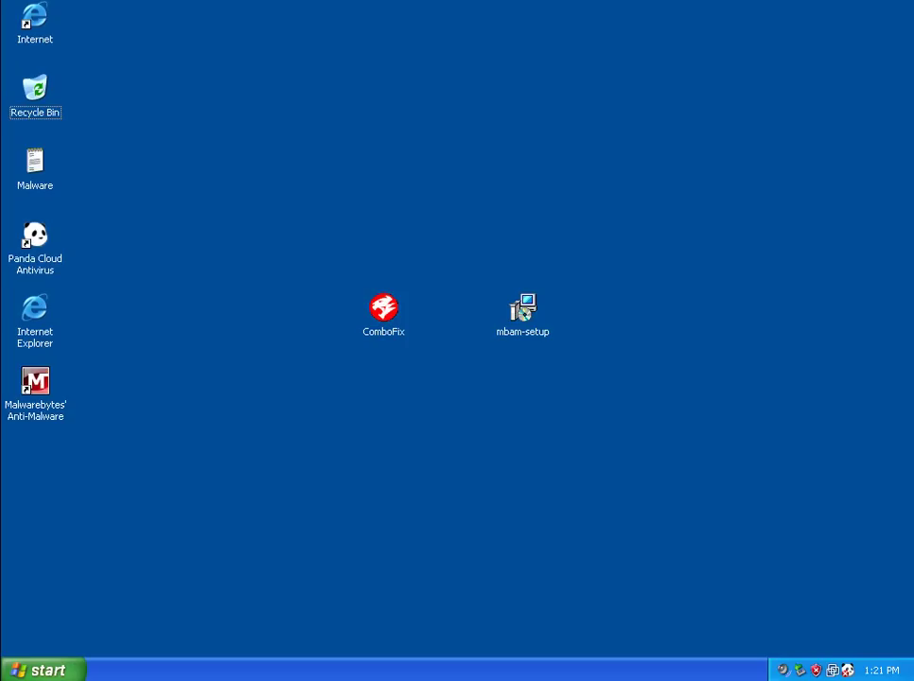
mouse_move(881, 671)
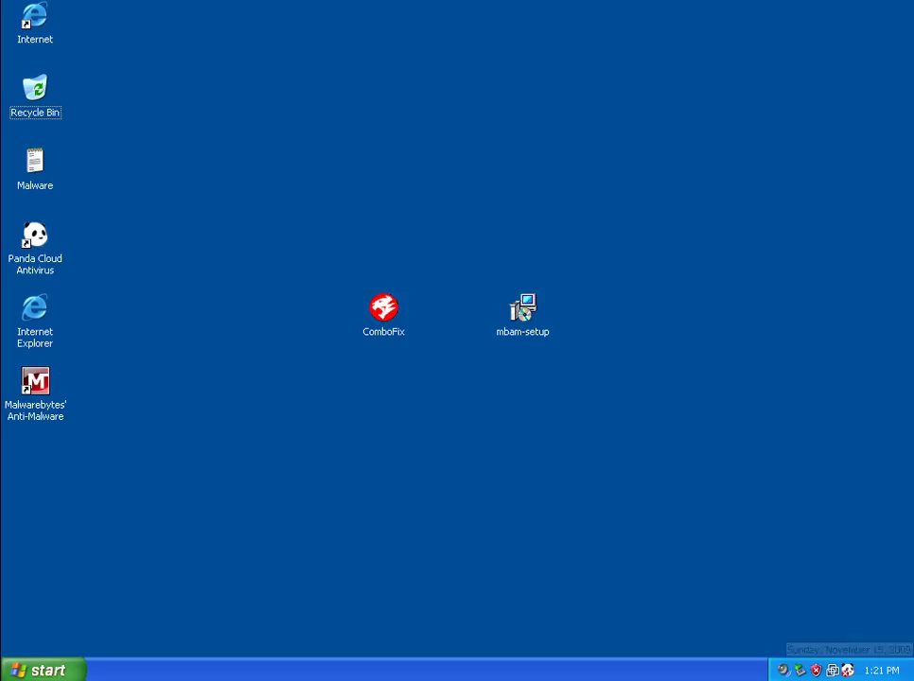